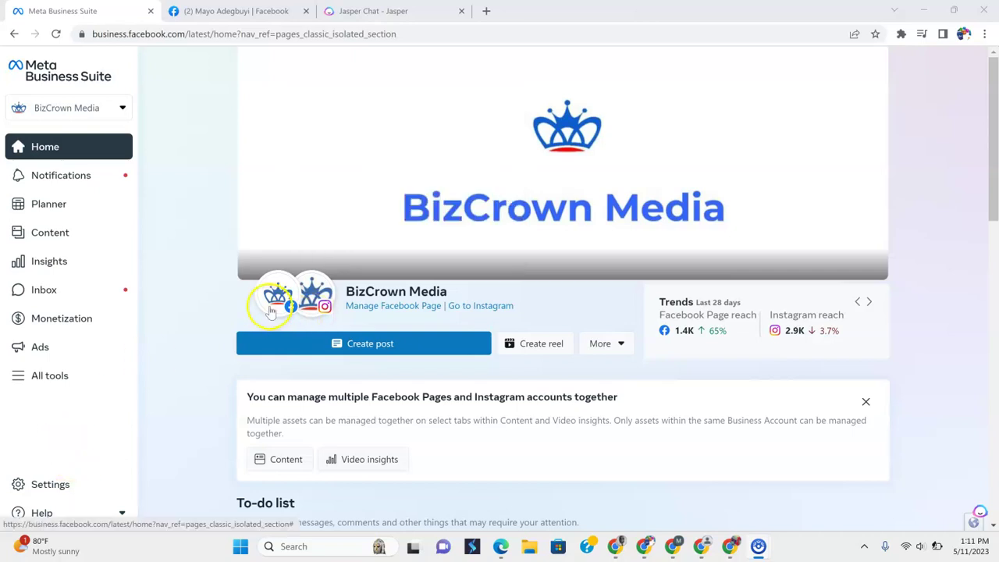
Start a new post from the BizCrown Media home page
{"action": "mouse_move", "coordinate": [329, 310]}
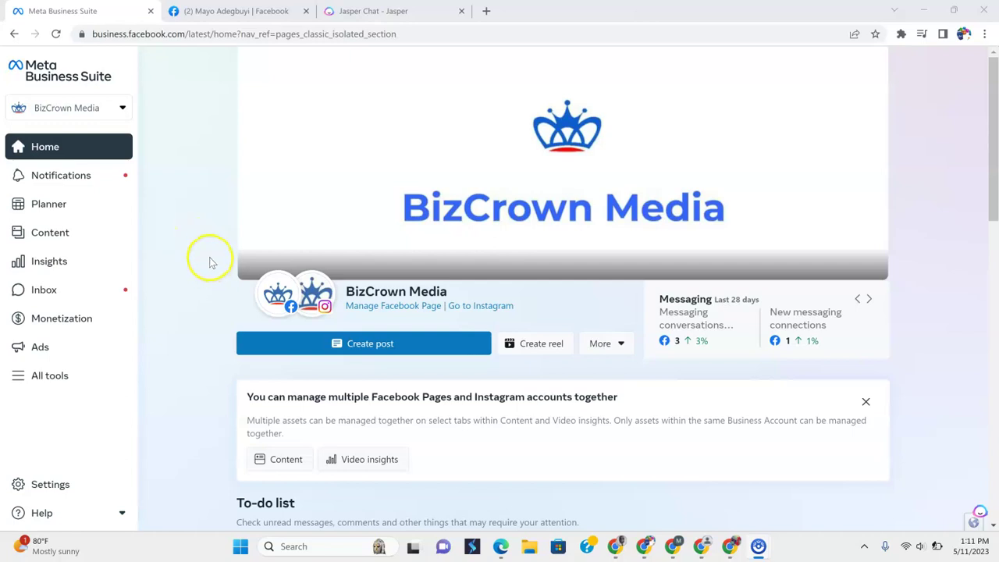
{"action": "mouse_move", "coordinate": [292, 306]}
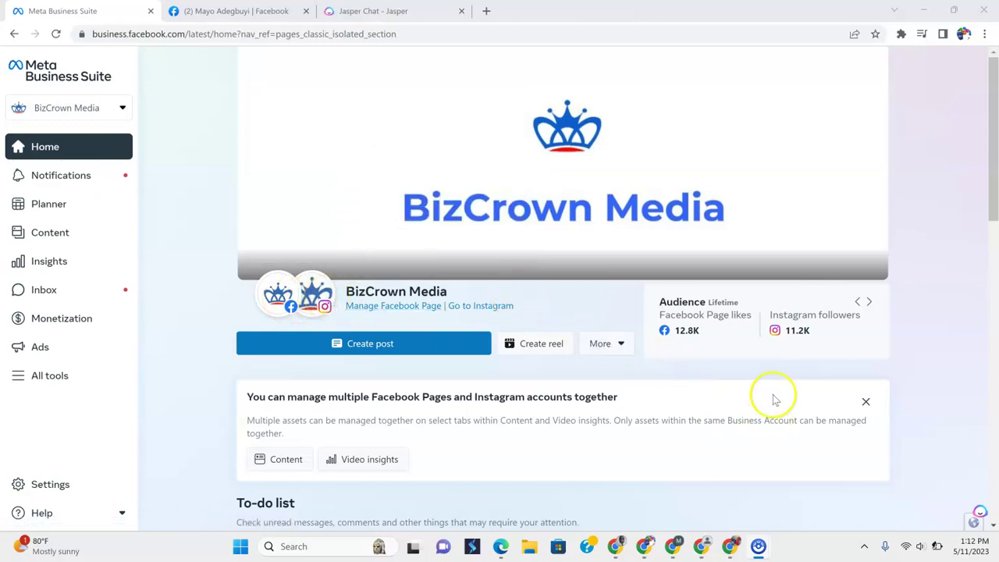
{"action": "scroll", "coordinate": [773, 386], "scroll_direction": "down", "scroll_amount": 2}
{"action": "scroll", "coordinate": [678, 357], "scroll_direction": "down", "scroll_amount": 2}
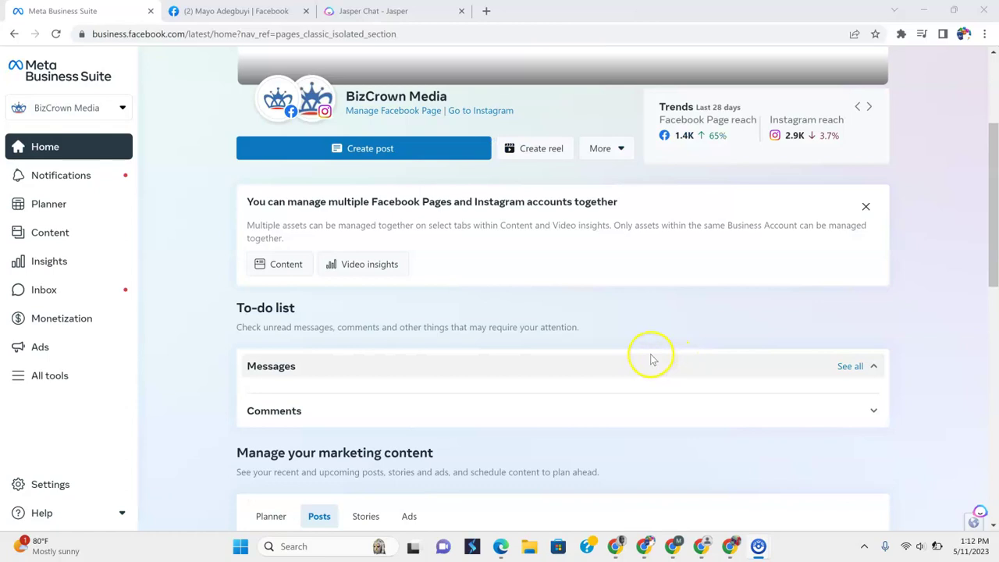
{"action": "scroll", "coordinate": [651, 358], "scroll_direction": "up", "scroll_amount": 3}
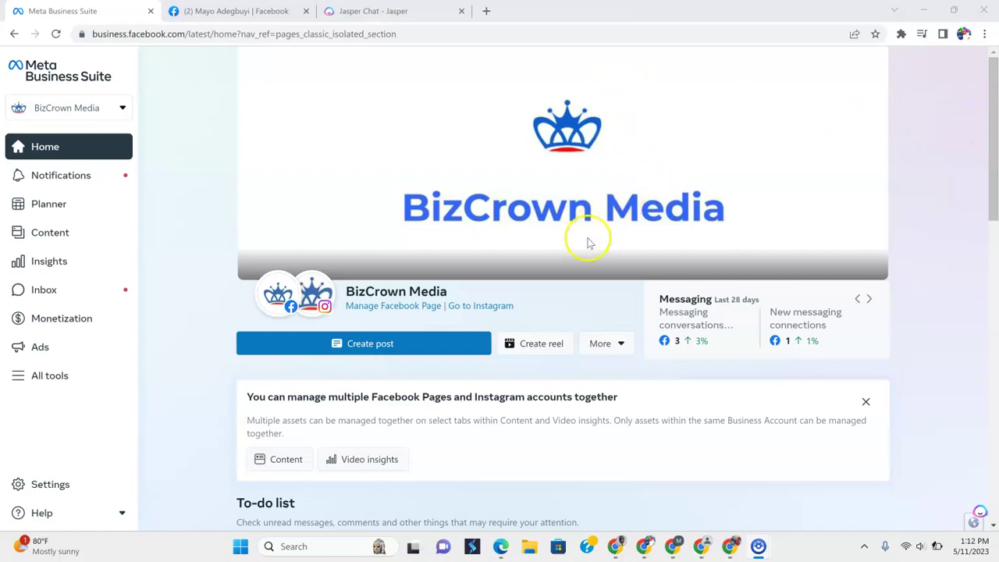
{"action": "left_click", "coordinate": [384, 351]}
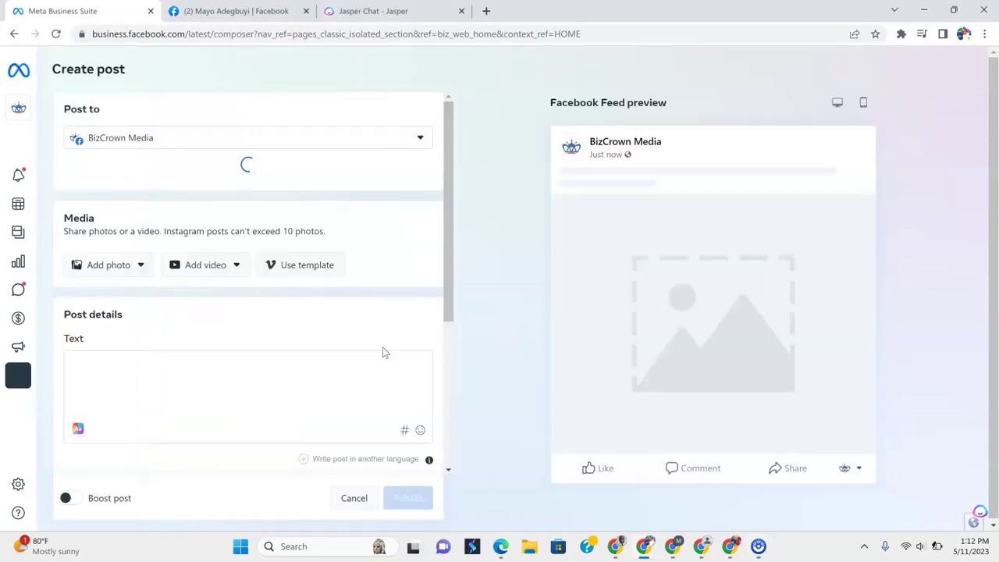
{"action": "left_click", "coordinate": [370, 330]}
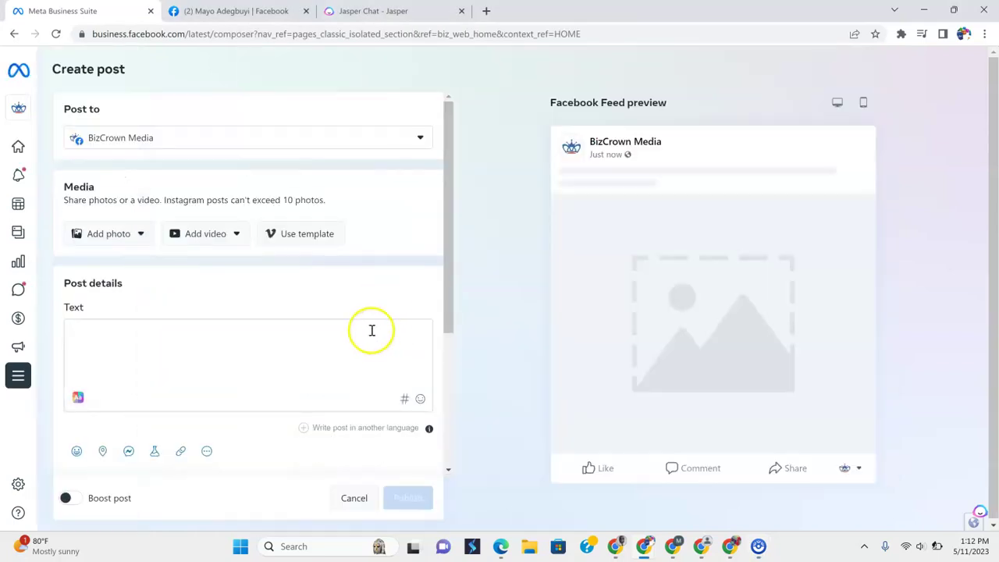
Review the composer's media, post details, scheduling and privacy sections, and return to the home page
{"action": "scroll", "coordinate": [373, 323], "scroll_direction": "down", "scroll_amount": 3}
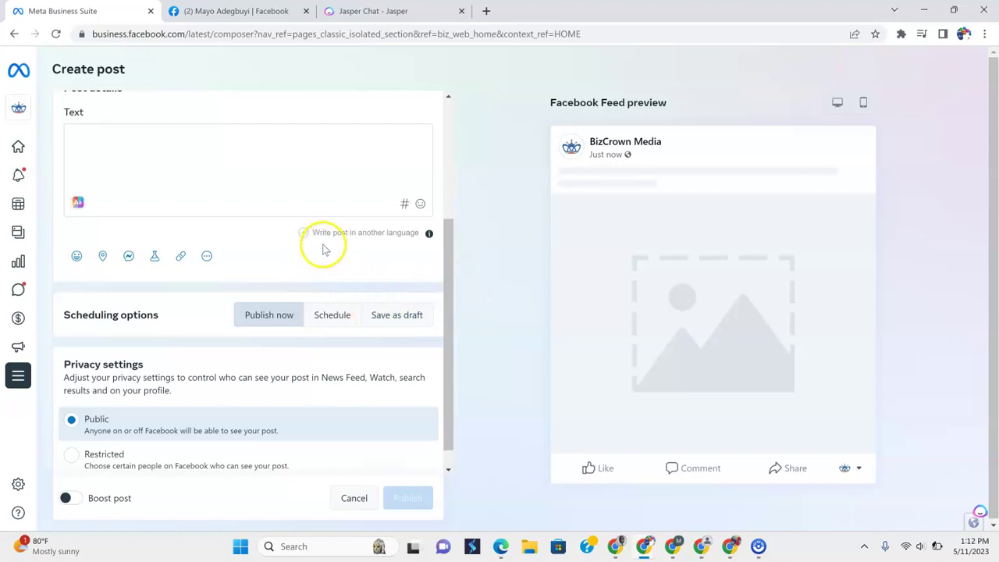
{"action": "scroll", "coordinate": [324, 249], "scroll_direction": "up", "scroll_amount": 3}
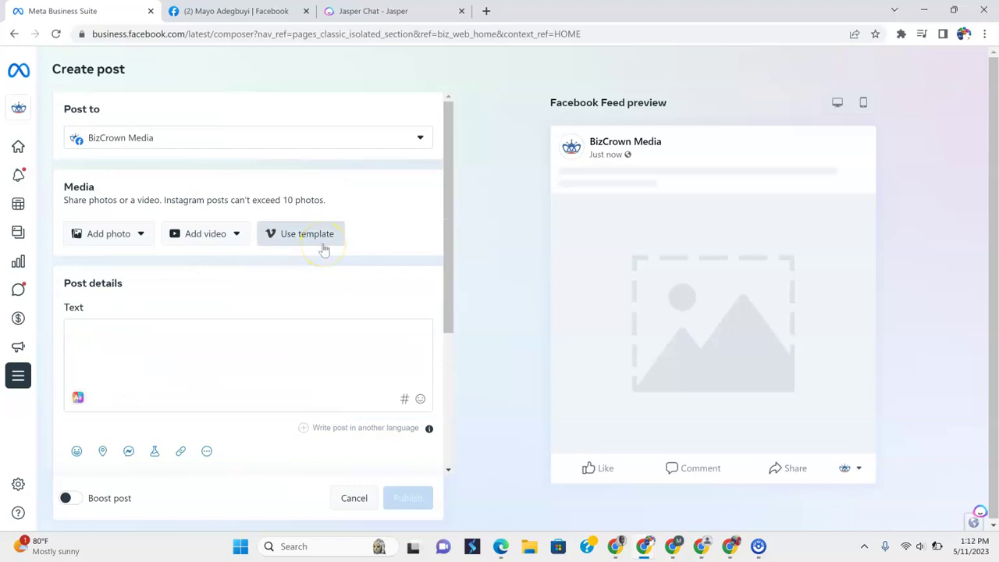
{"action": "scroll", "coordinate": [332, 283], "scroll_direction": "down", "scroll_amount": 2}
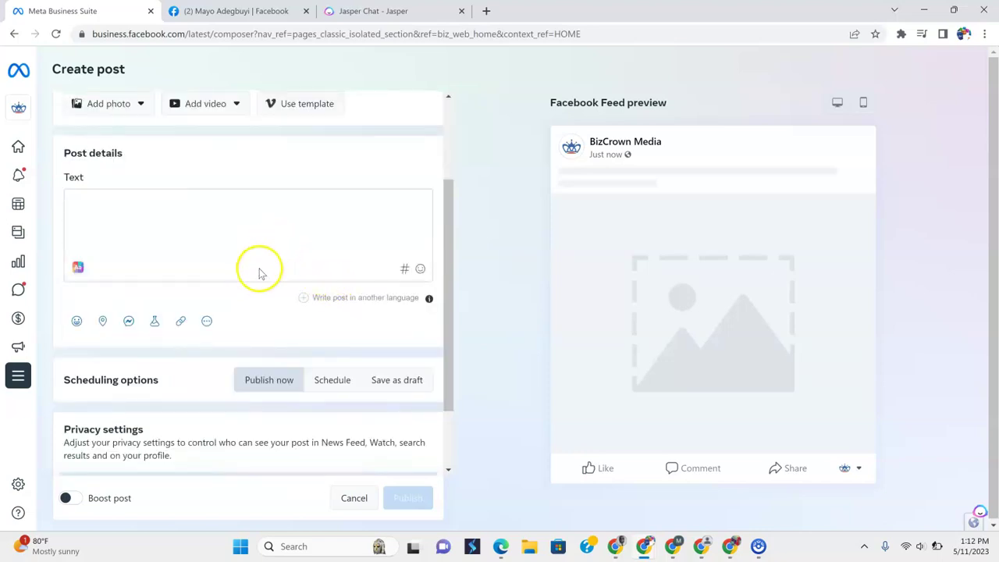
{"action": "scroll", "coordinate": [261, 274], "scroll_direction": "up", "scroll_amount": 1}
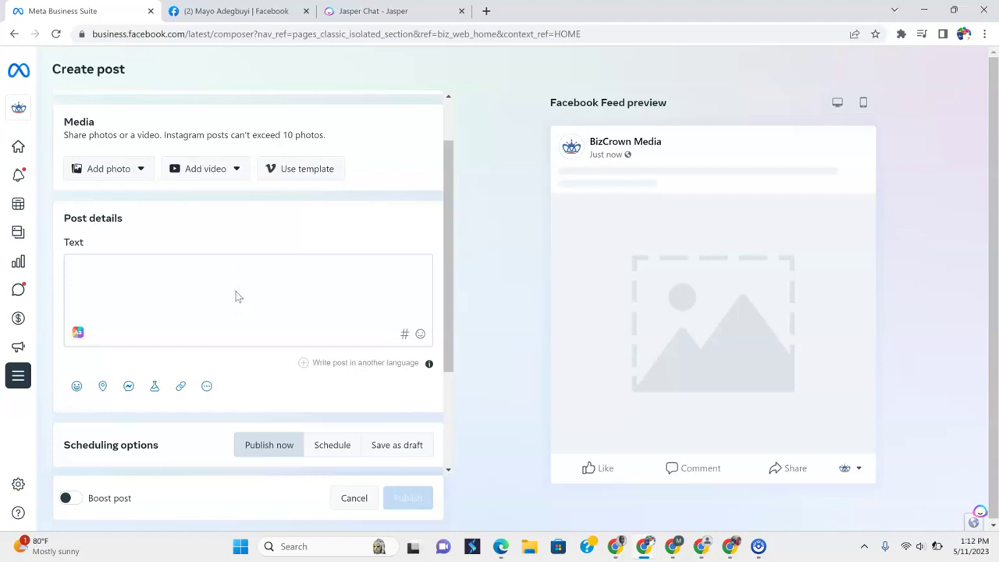
{"action": "scroll", "coordinate": [238, 290], "scroll_direction": "down", "scroll_amount": 2}
{"action": "scroll", "coordinate": [239, 287], "scroll_direction": "up", "scroll_amount": 3}
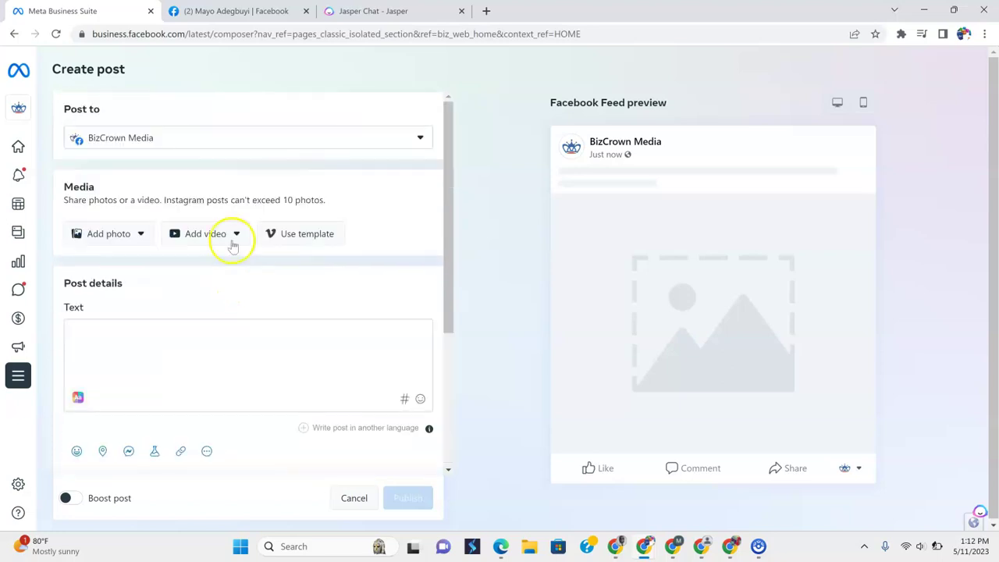
{"action": "left_click", "coordinate": [14, 34]}
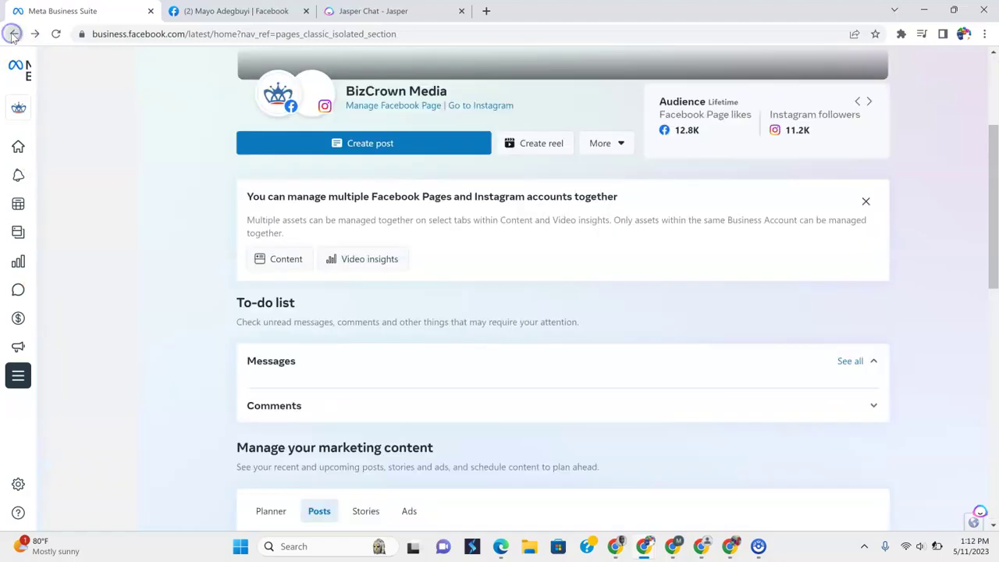
Start a new post for BizCrown Media and check which Facebook and Instagram accounts it can be posted to
{"action": "left_click", "coordinate": [361, 141]}
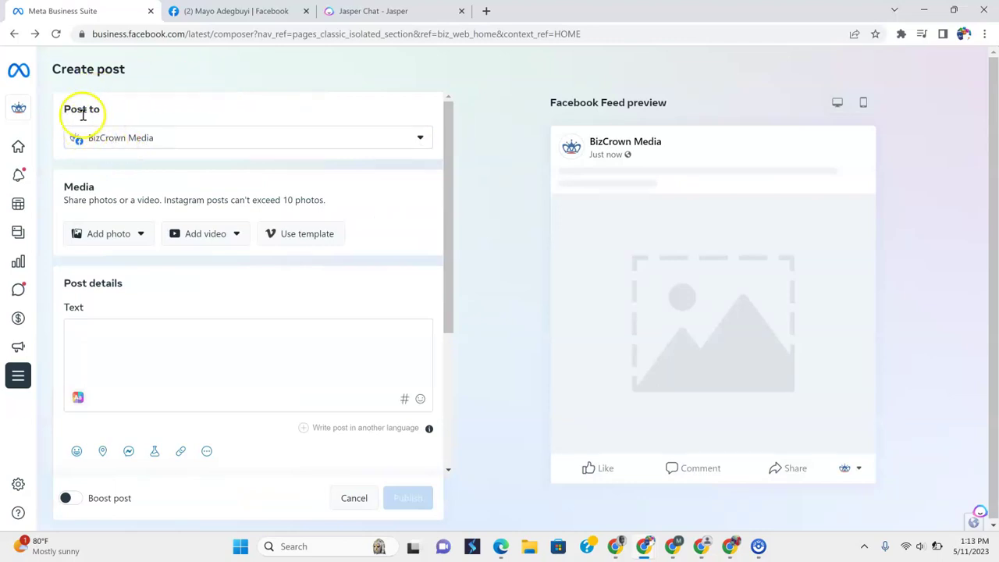
{"action": "left_click", "coordinate": [421, 141]}
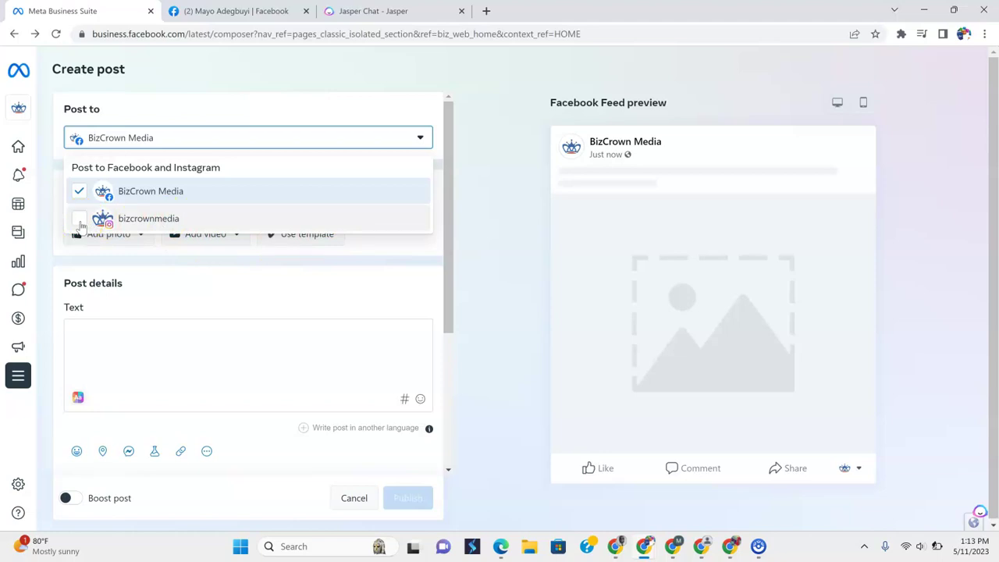
{"action": "left_click", "coordinate": [153, 108]}
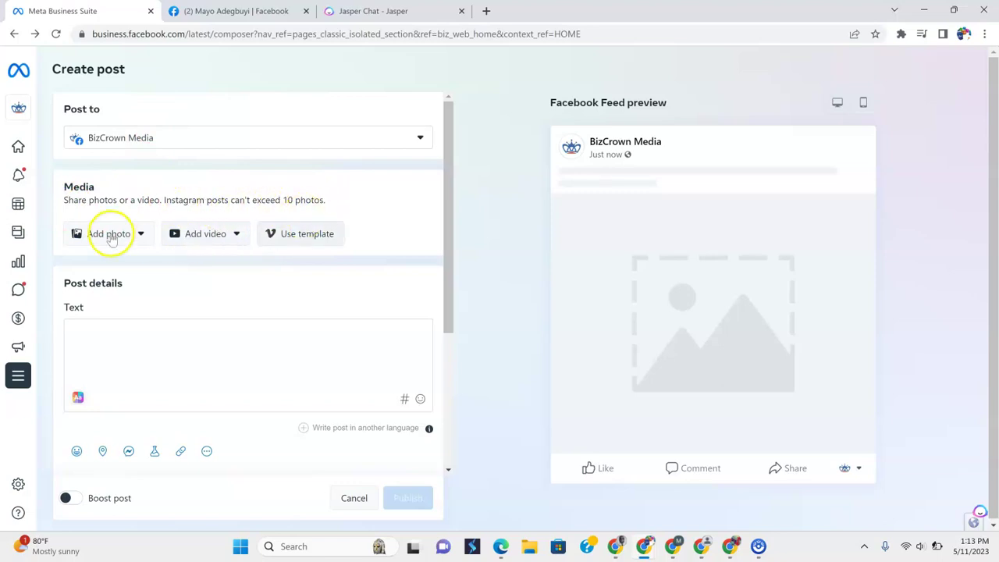
Review the source options for adding a photo or a video, including creating a video from an image
{"action": "left_click", "coordinate": [142, 234]}
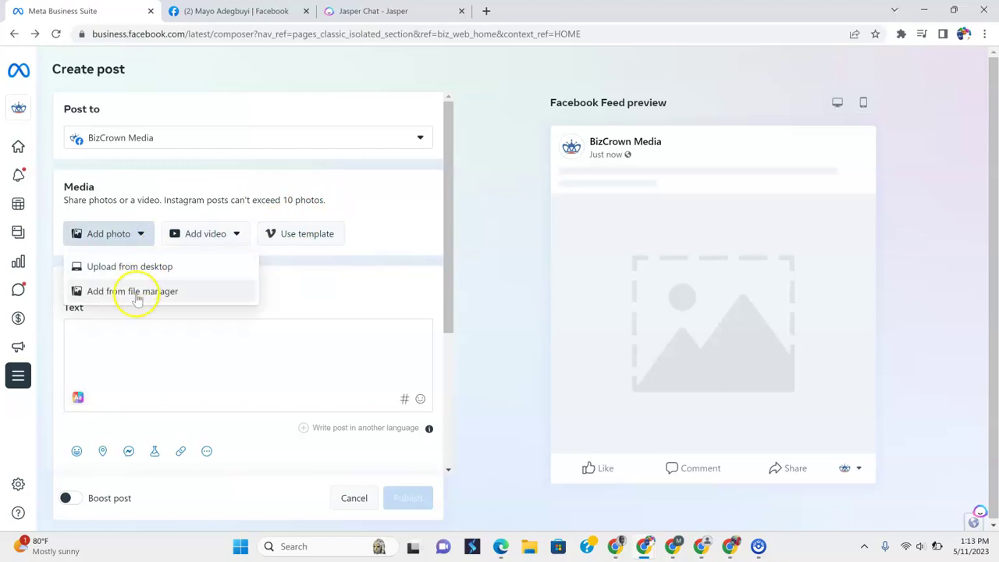
{"action": "left_click", "coordinate": [227, 238]}
{"action": "left_click", "coordinate": [214, 273]}
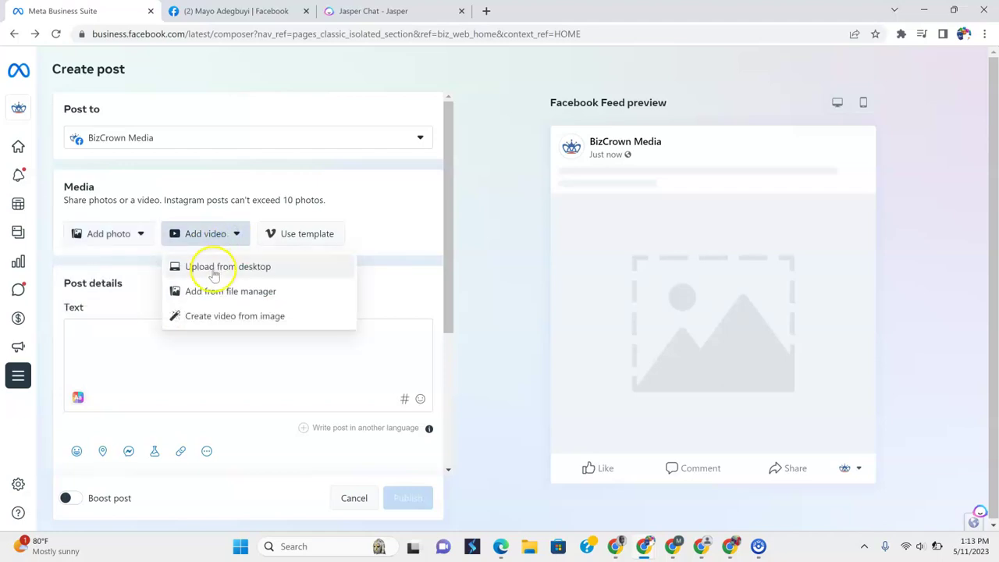
{"action": "left_click", "coordinate": [219, 316]}
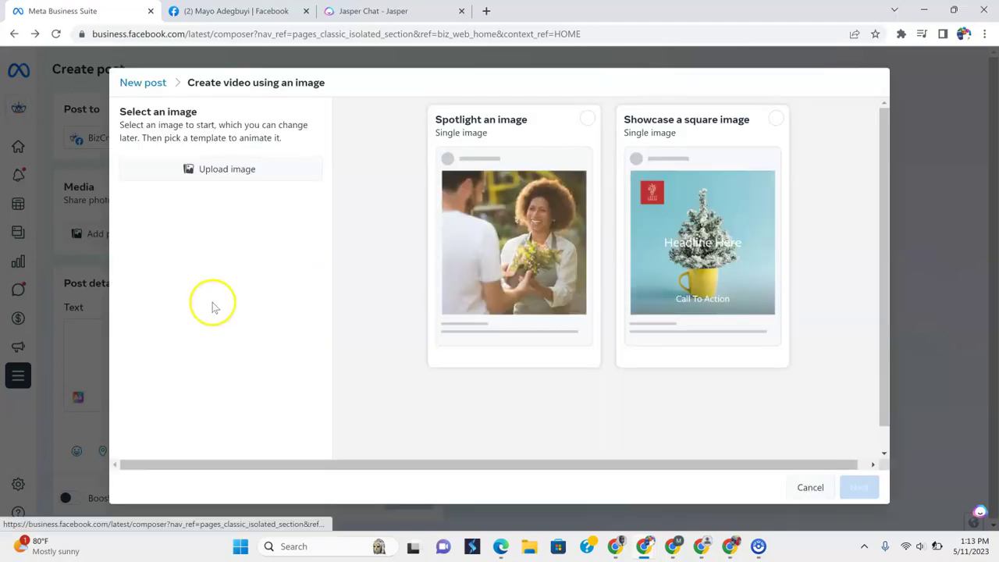
{"action": "left_click", "coordinate": [223, 171]}
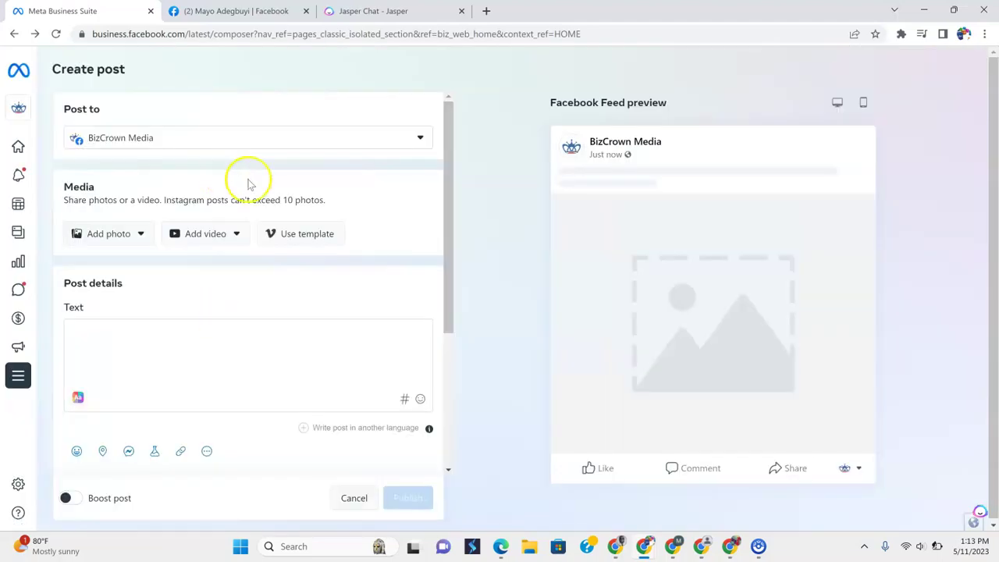
Open the desktop file picker for adding a video and close it without choosing a file
{"action": "left_click", "coordinate": [222, 237]}
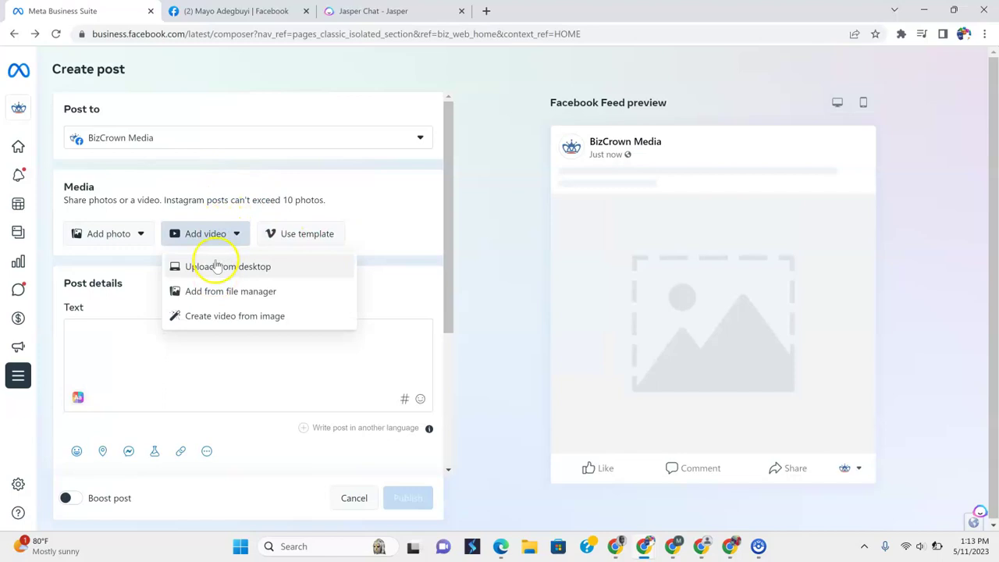
{"action": "left_click", "coordinate": [218, 265]}
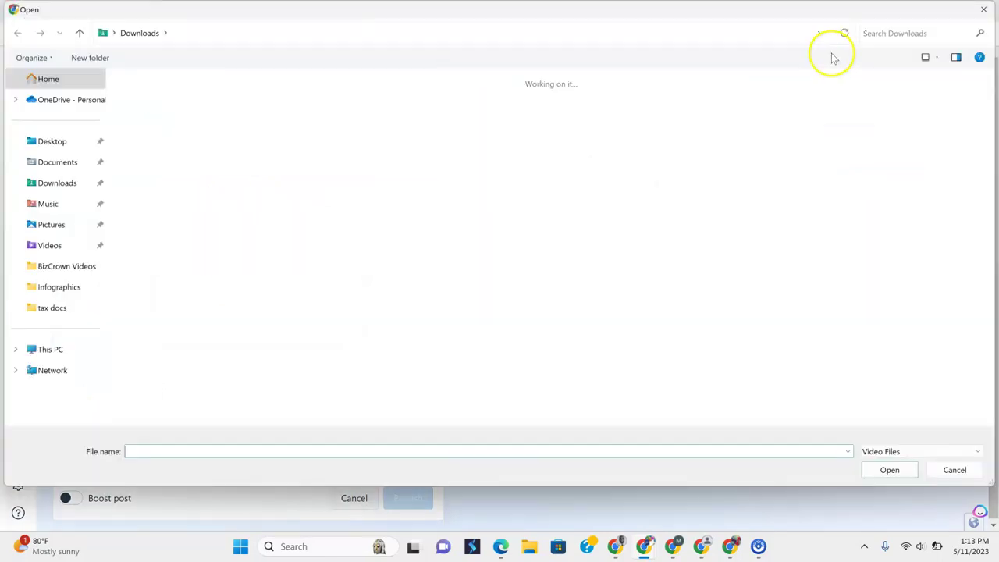
{"action": "left_click", "coordinate": [983, 9]}
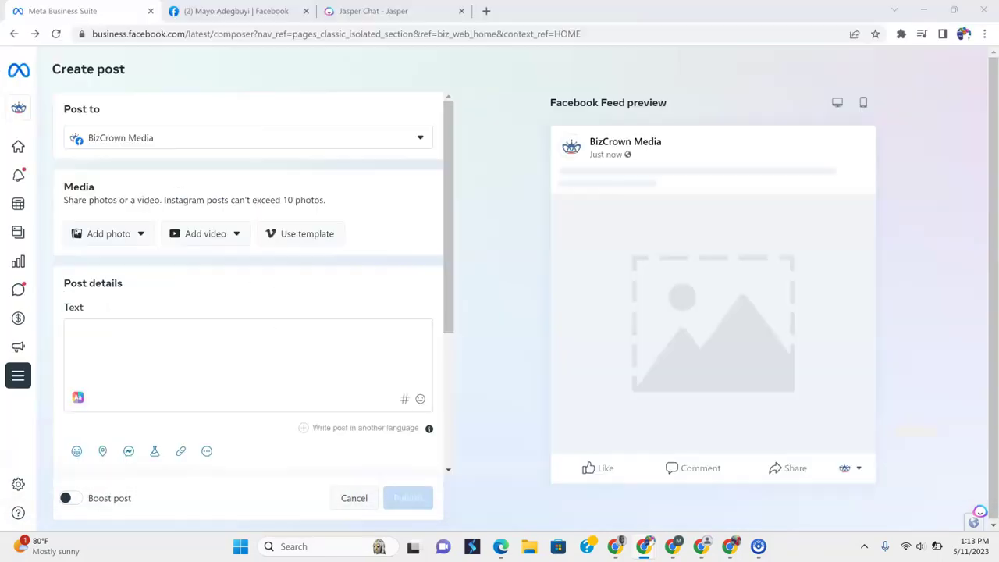
View the templates for creating a video from an image and cancel without choosing one
{"action": "left_click", "coordinate": [222, 234]}
{"action": "left_click", "coordinate": [225, 317]}
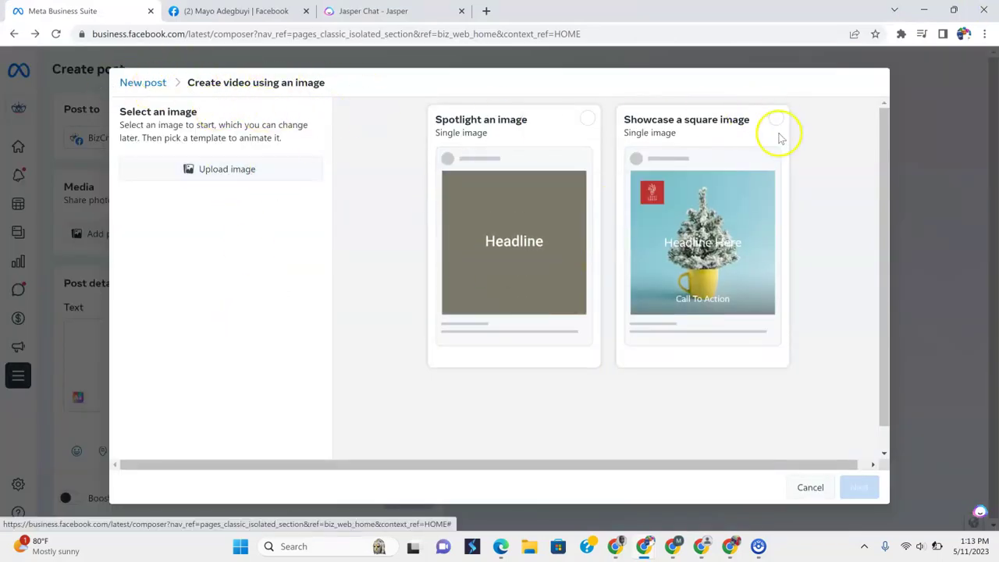
{"action": "left_click", "coordinate": [810, 487]}
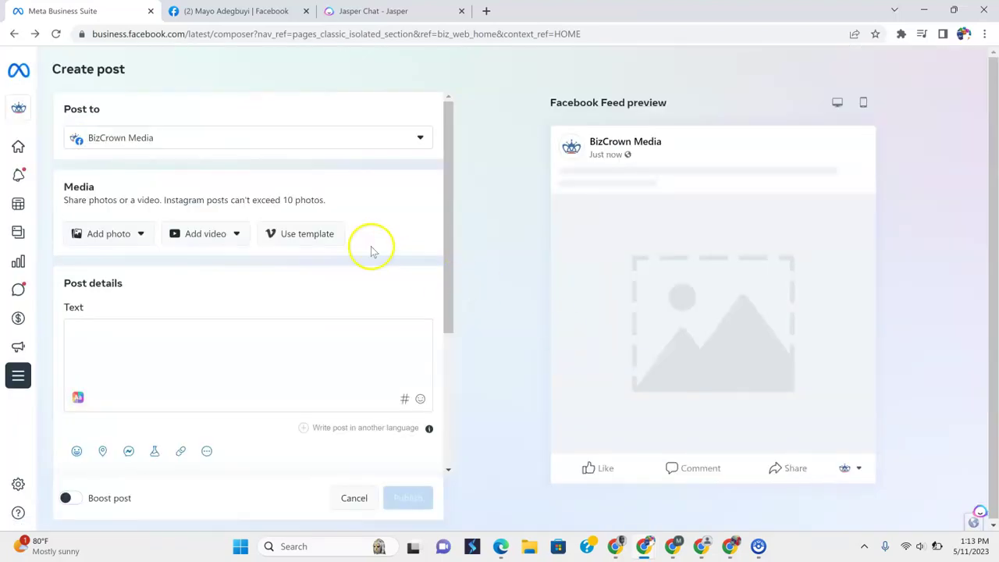
View the Vimeo post templates and exit the gallery, discarding changes
{"action": "left_click", "coordinate": [289, 234]}
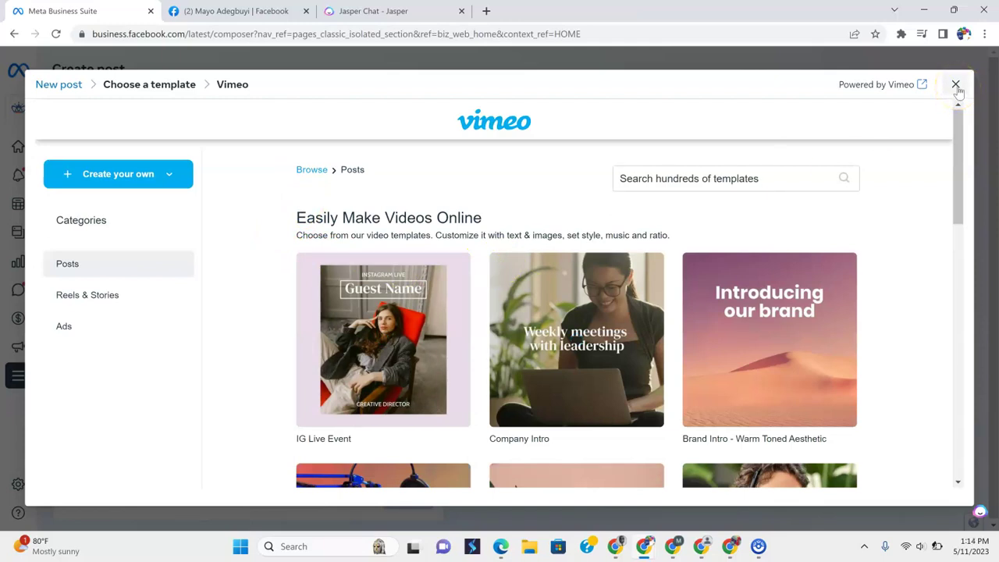
{"action": "left_click", "coordinate": [958, 87]}
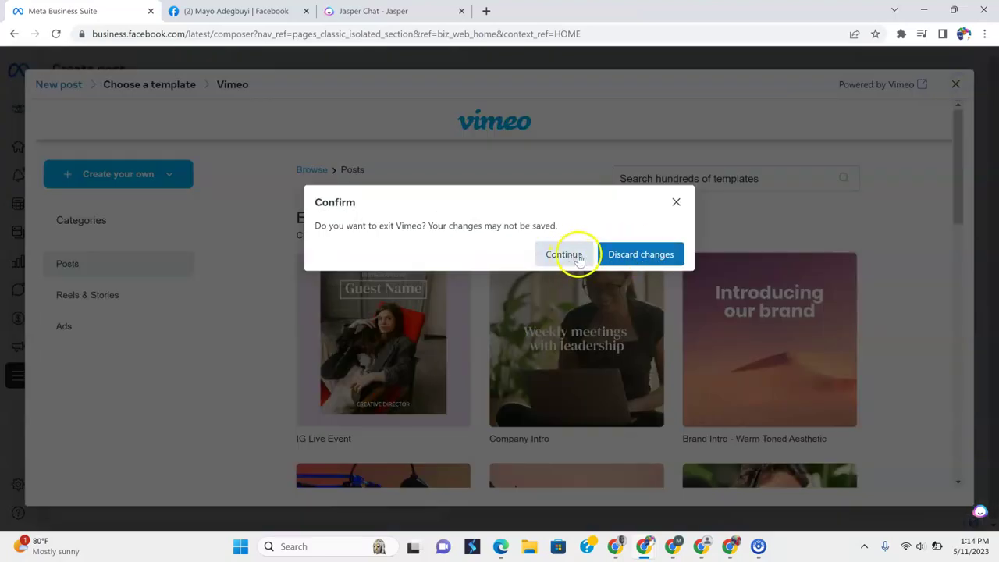
{"action": "left_click", "coordinate": [631, 256]}
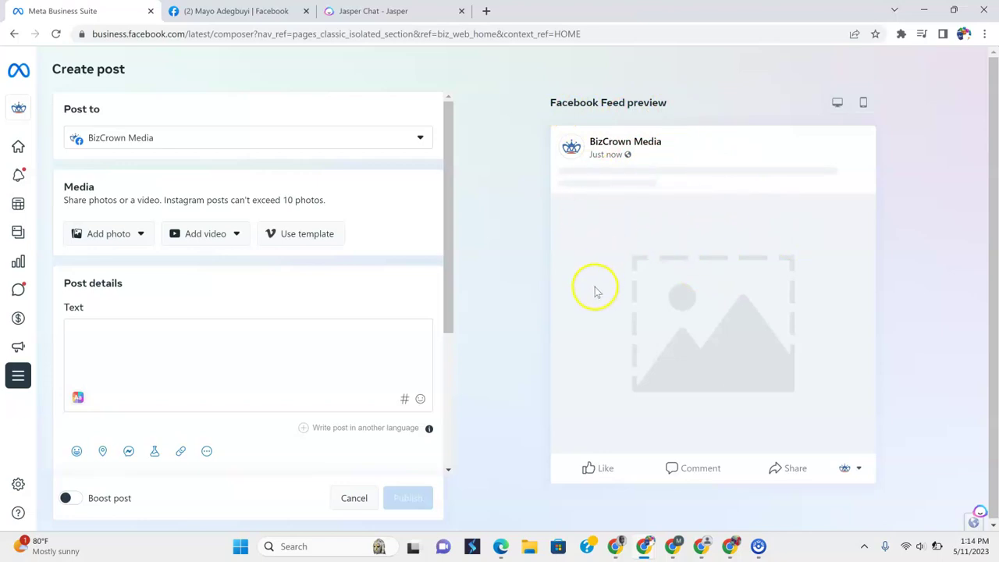
Look over the post details area and the full list of extras that can be added to the post
{"action": "left_click_drag", "start_coordinate": [448, 295], "coordinate": [450, 372]}
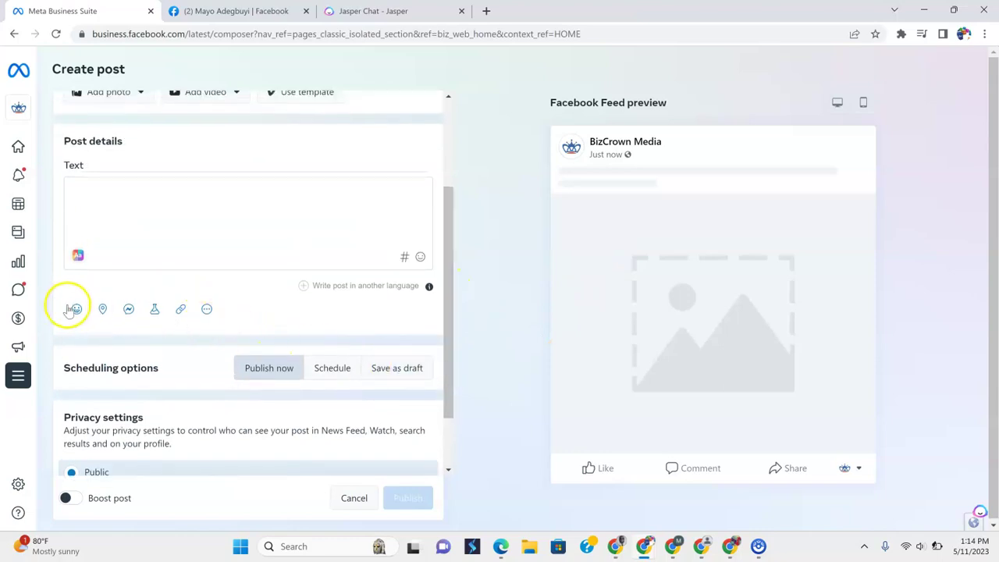
{"action": "scroll", "coordinate": [216, 234], "scroll_direction": "up", "scroll_amount": 2}
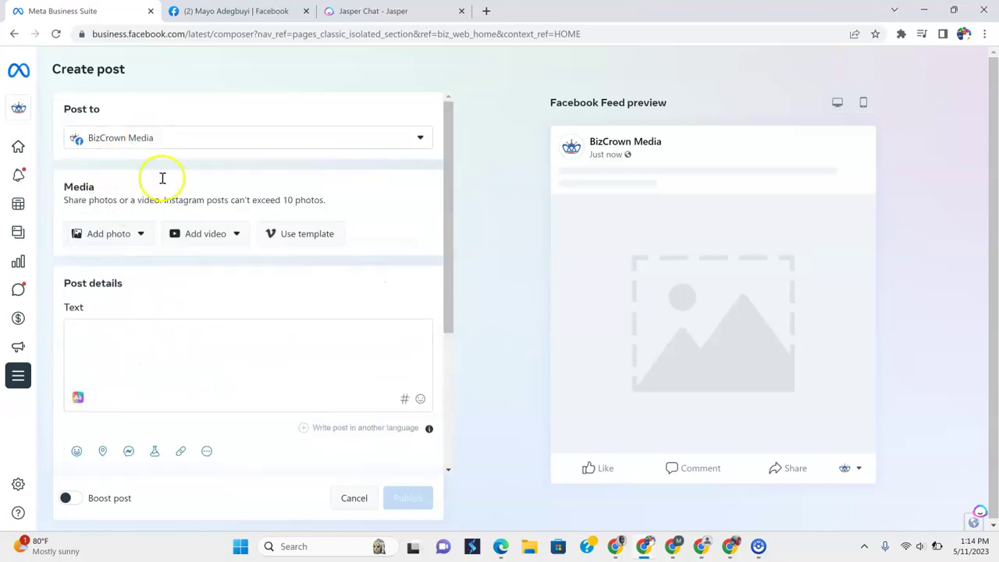
{"action": "left_click", "coordinate": [116, 355]}
{"action": "scroll", "coordinate": [256, 357], "scroll_direction": "down", "scroll_amount": 3}
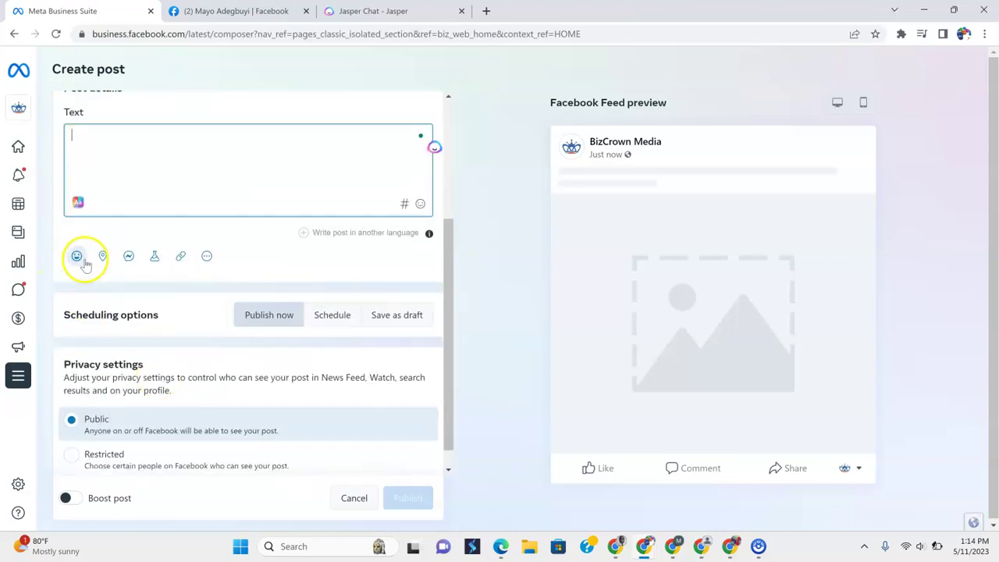
{"action": "left_click", "coordinate": [208, 258]}
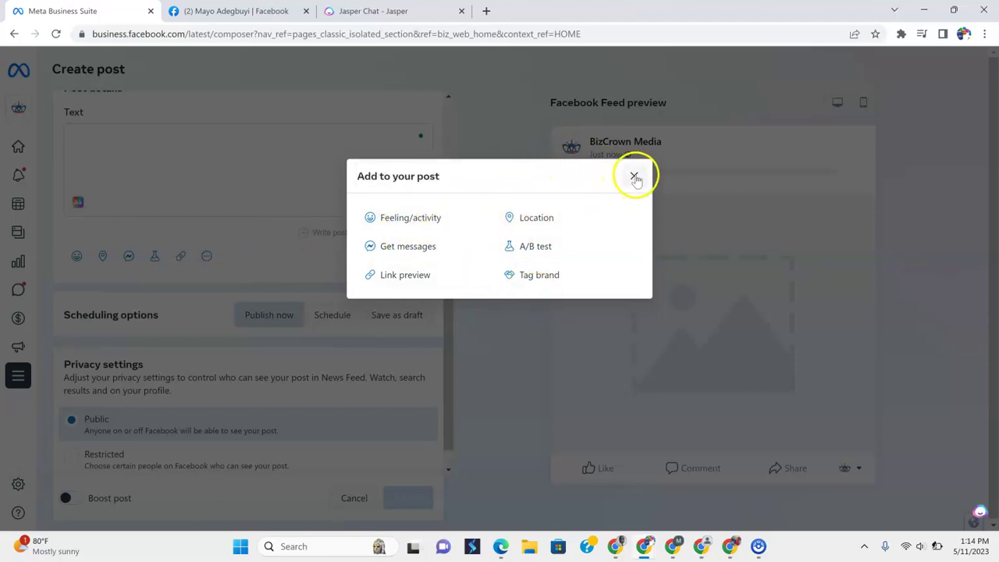
{"action": "left_click", "coordinate": [634, 176]}
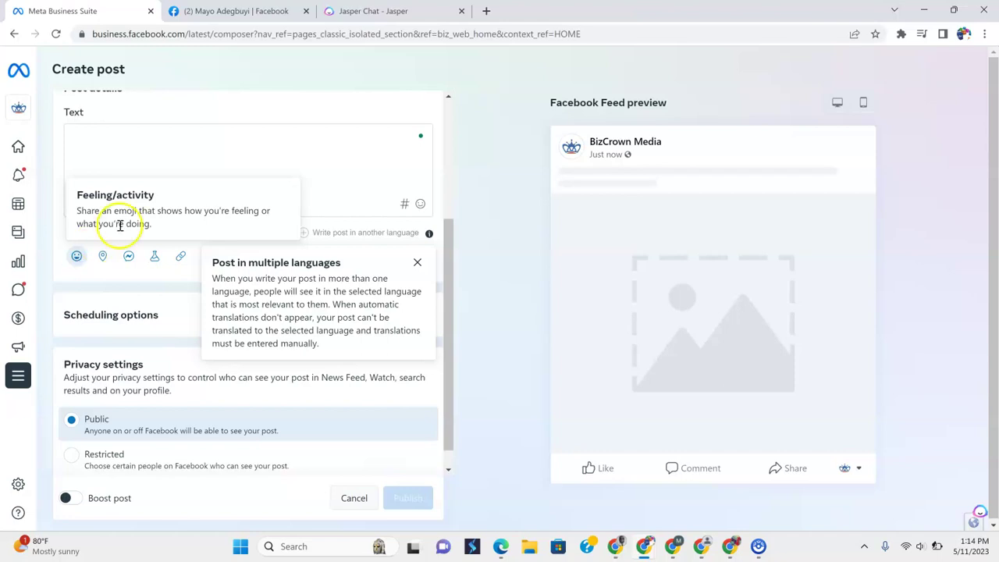
Add the feeling "excited" to the post
{"action": "scroll", "coordinate": [206, 224], "scroll_direction": "up", "scroll_amount": 1}
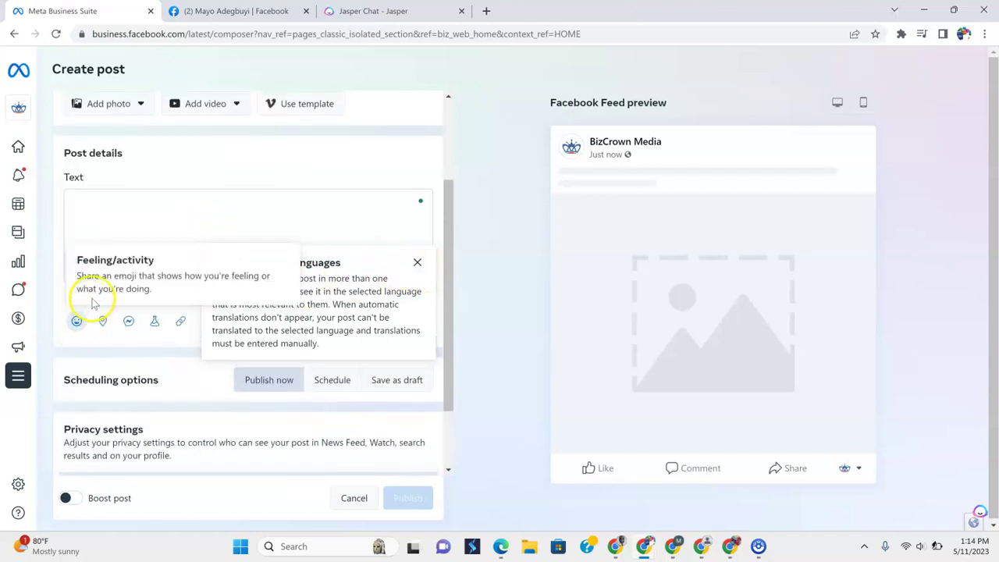
{"action": "mouse_move", "coordinate": [78, 319]}
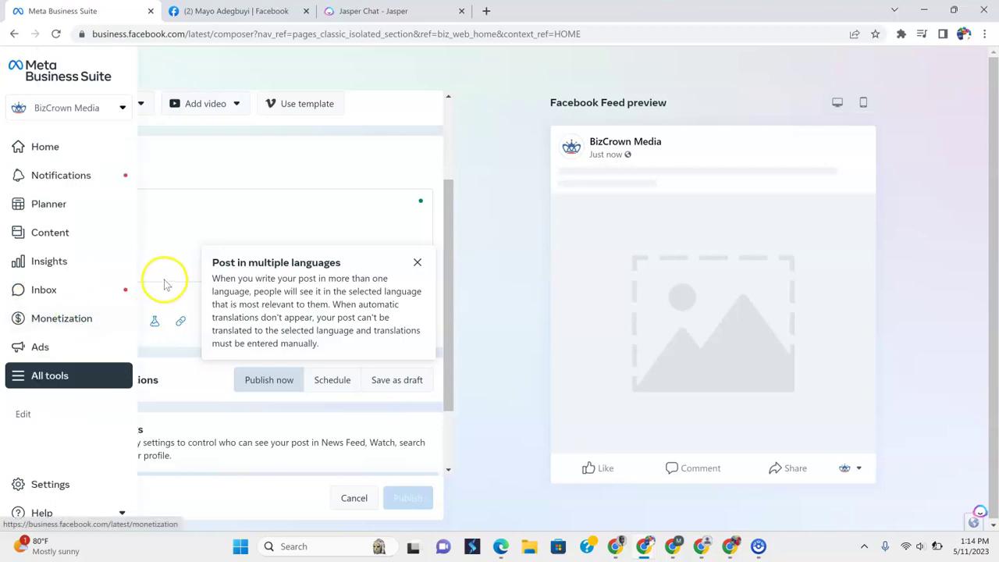
{"action": "left_click", "coordinate": [78, 321]}
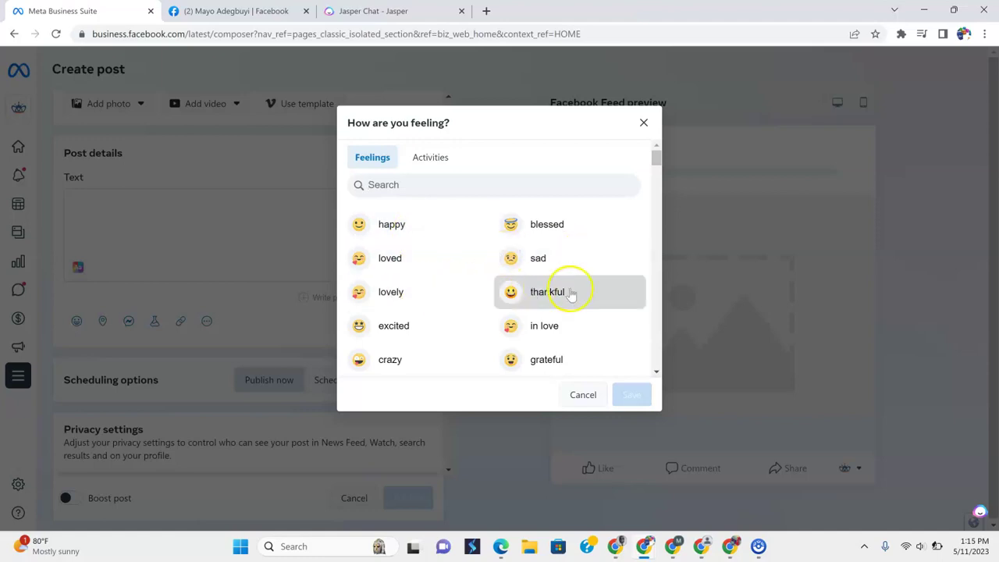
{"action": "left_click", "coordinate": [420, 328]}
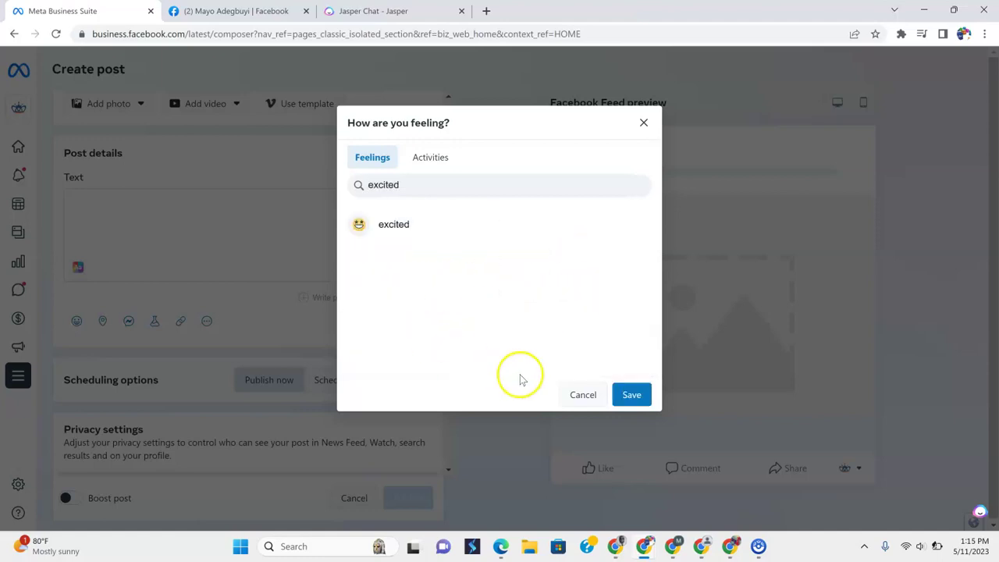
{"action": "left_click", "coordinate": [630, 394]}
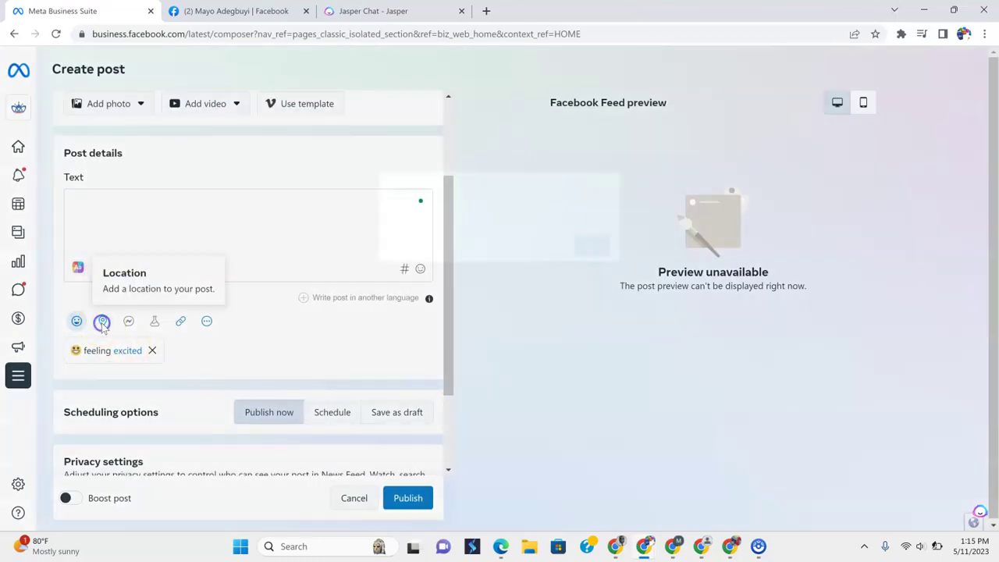
Search locations for "bizcr" and set the post's location to BizCrown Media in West Dundee, IL
{"action": "left_click", "coordinate": [103, 323]}
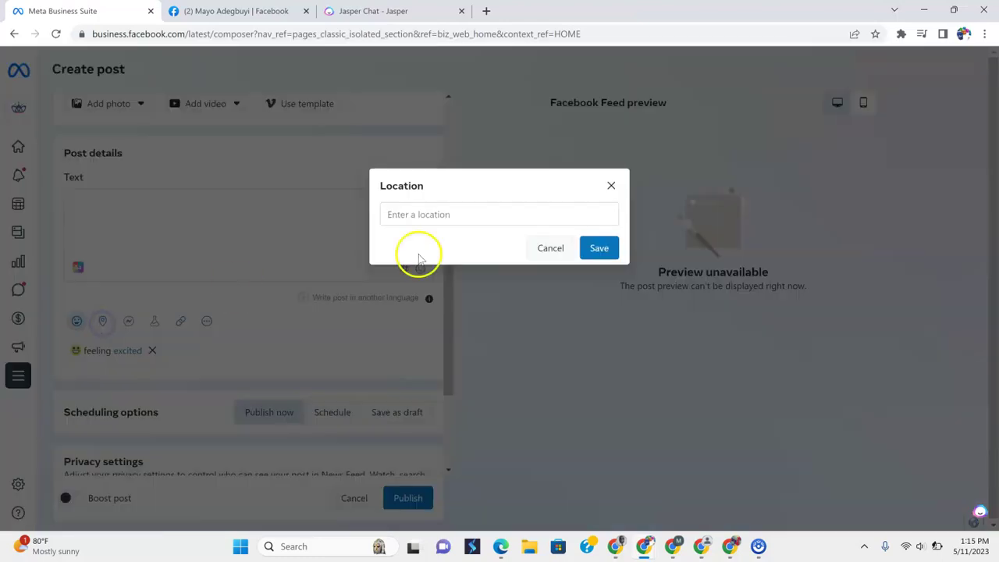
{"action": "left_click", "coordinate": [502, 215]}
{"action": "type", "text": "bizcr"}
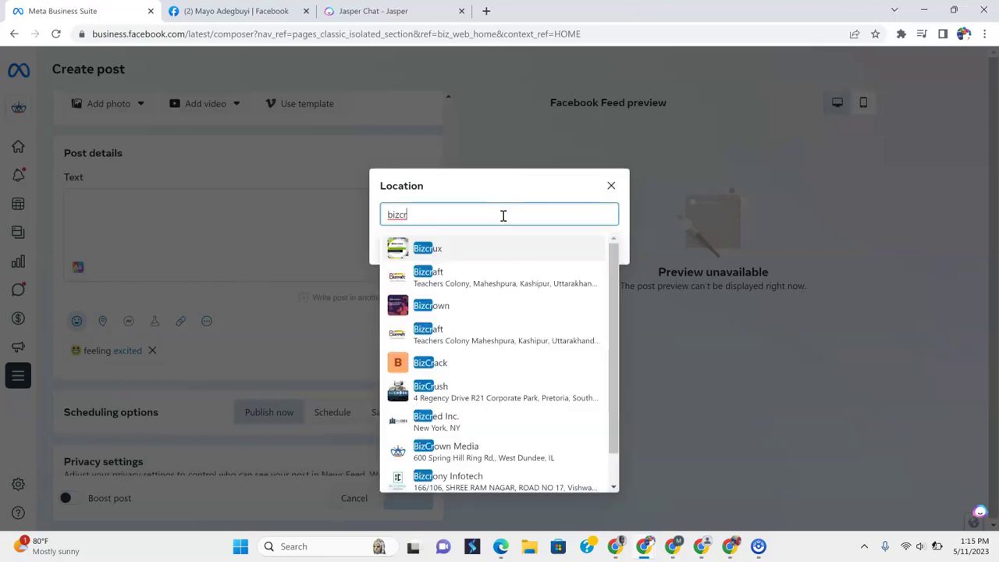
{"action": "left_click", "coordinate": [437, 452]}
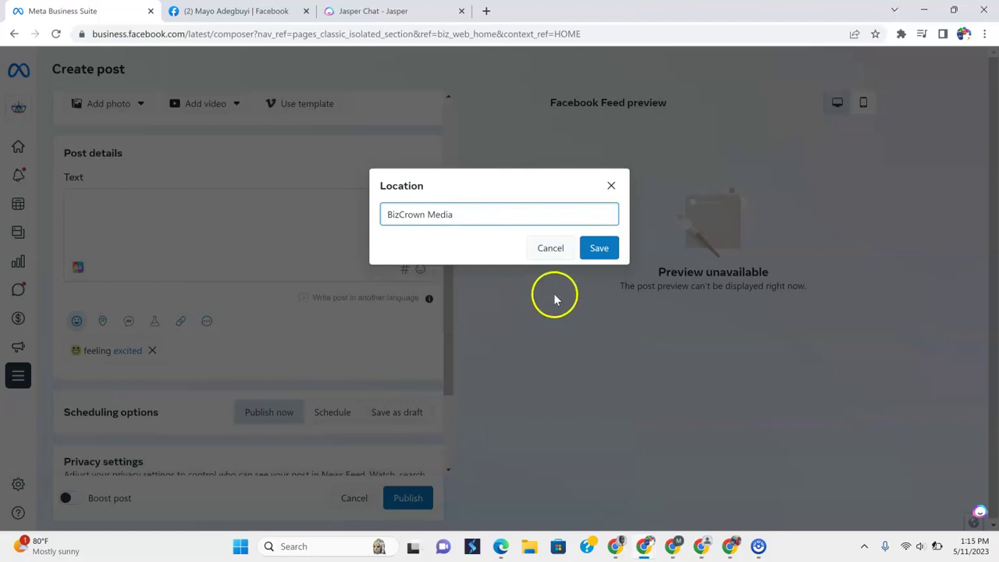
{"action": "left_click", "coordinate": [597, 247]}
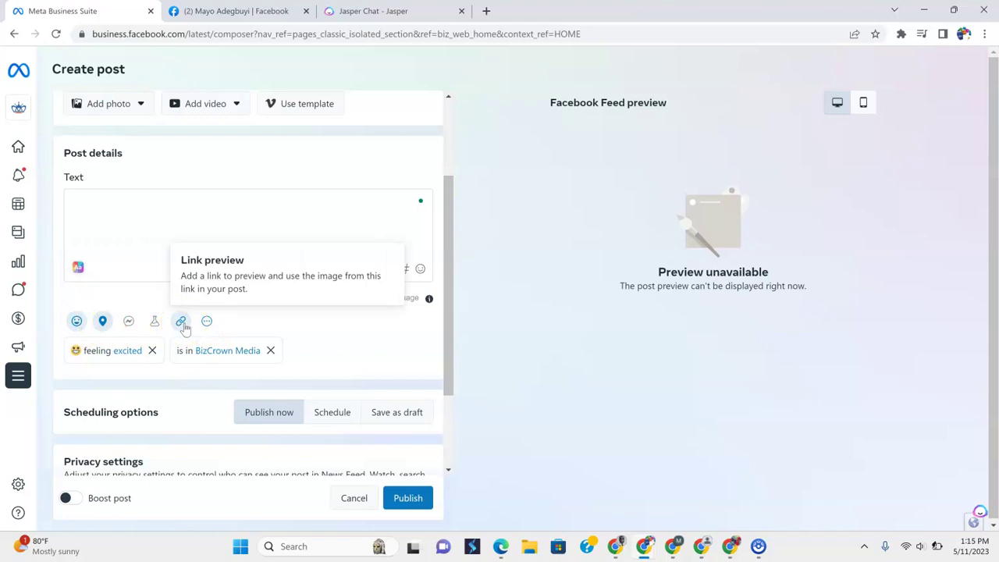
Check which extras can be added to the post, and remove the feeling "excited" from it
{"action": "left_click", "coordinate": [207, 321]}
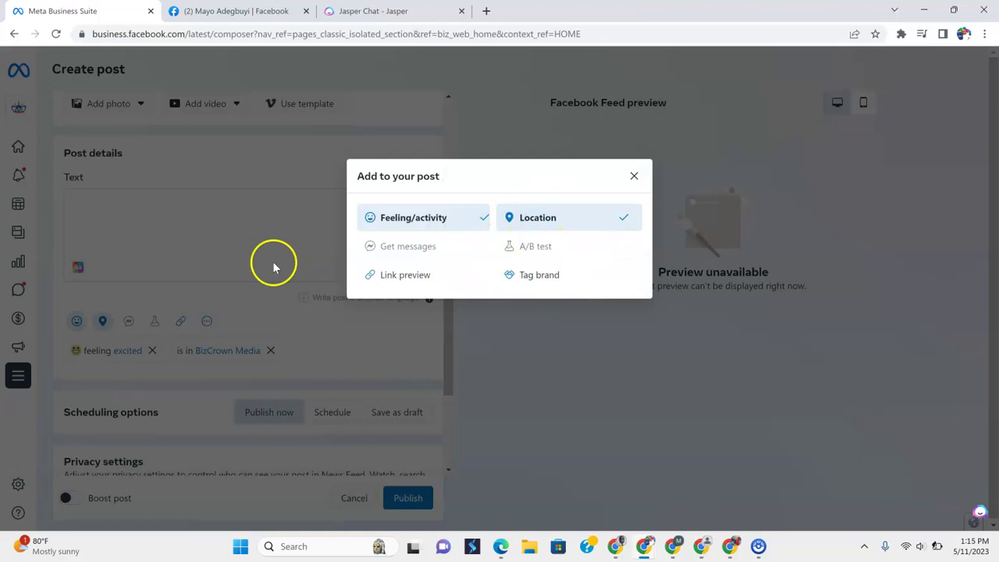
{"action": "left_click", "coordinate": [283, 331]}
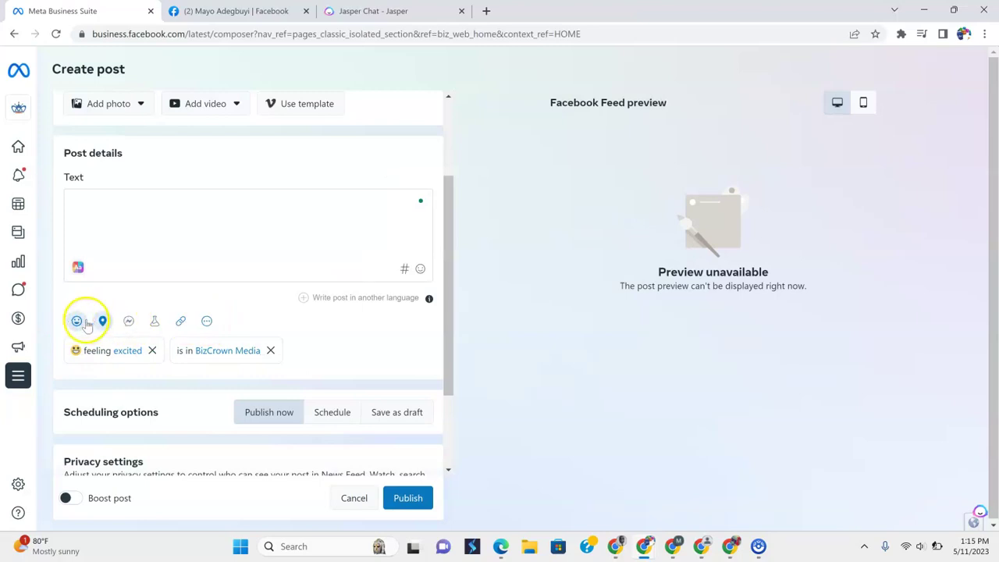
{"action": "left_click", "coordinate": [150, 352]}
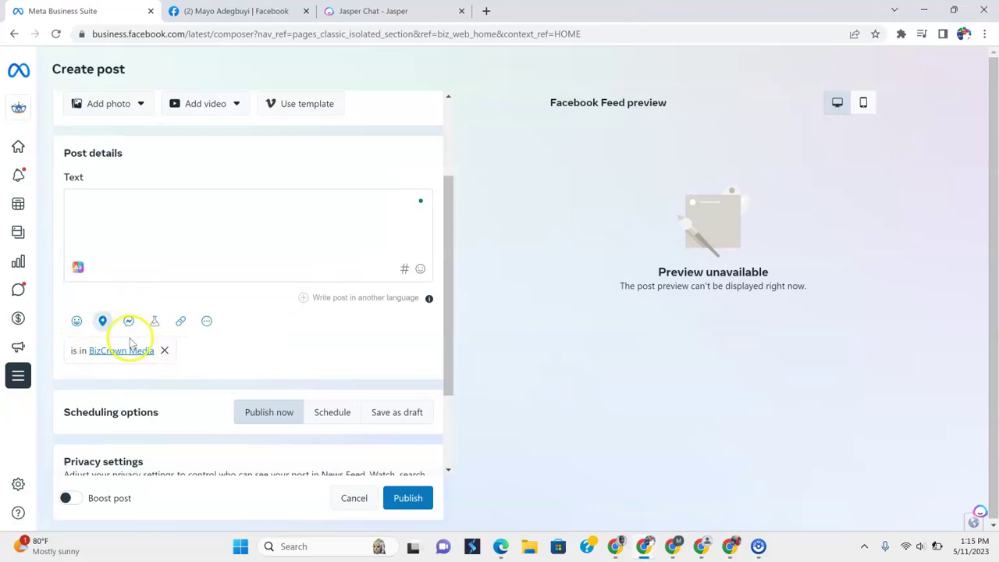
Add the Get messages option to the post and check its effect on the feed preview
{"action": "left_click", "coordinate": [130, 326]}
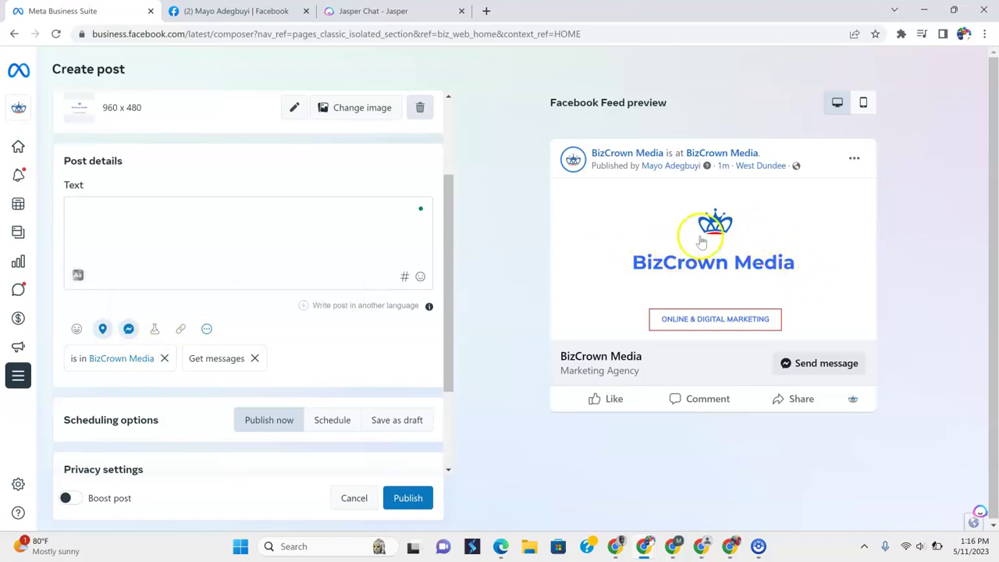
{"action": "left_click", "coordinate": [206, 329]}
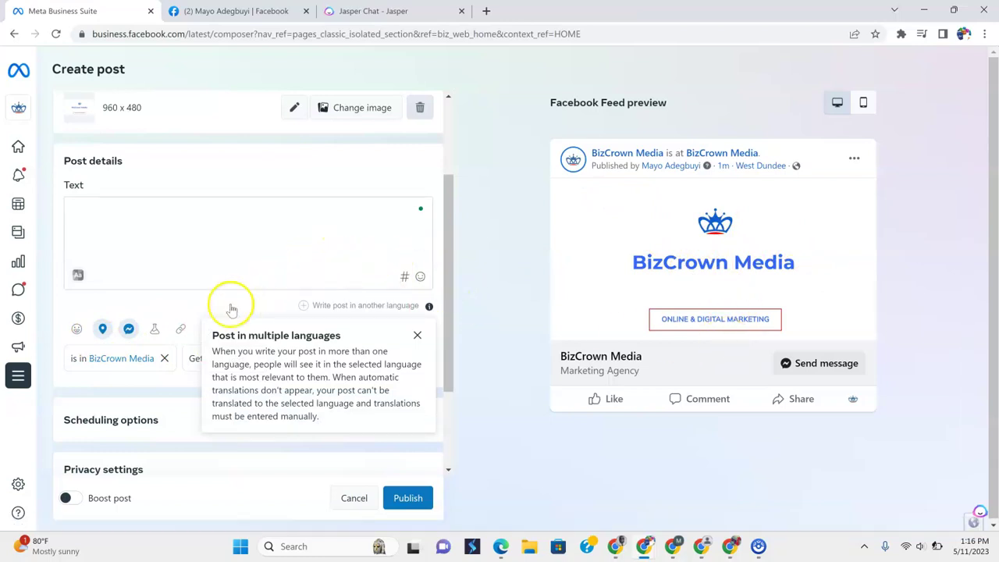
{"action": "left_click", "coordinate": [155, 330]}
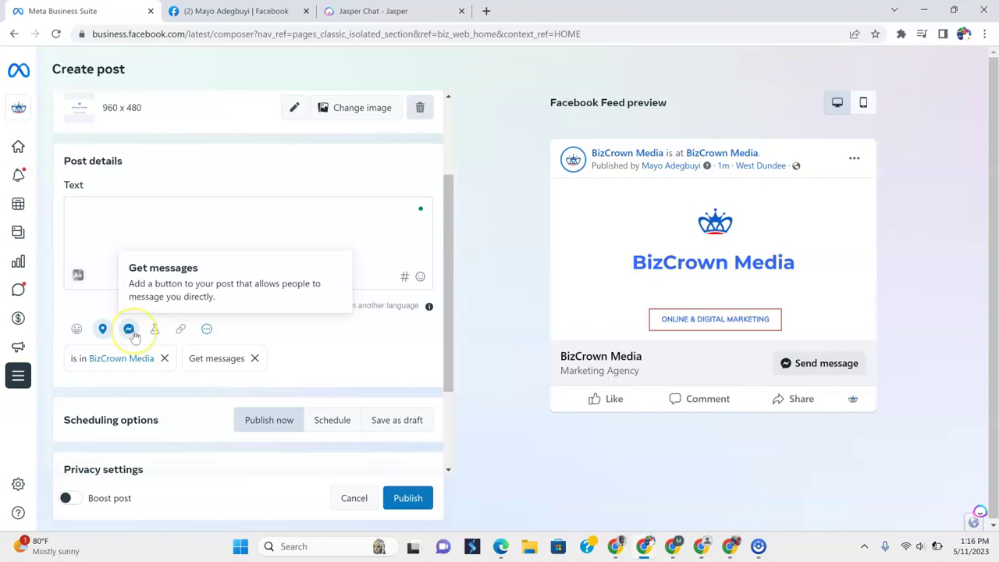
Remove the Get messages option and the BizCrown Media location from the post
{"action": "left_click", "coordinate": [254, 359]}
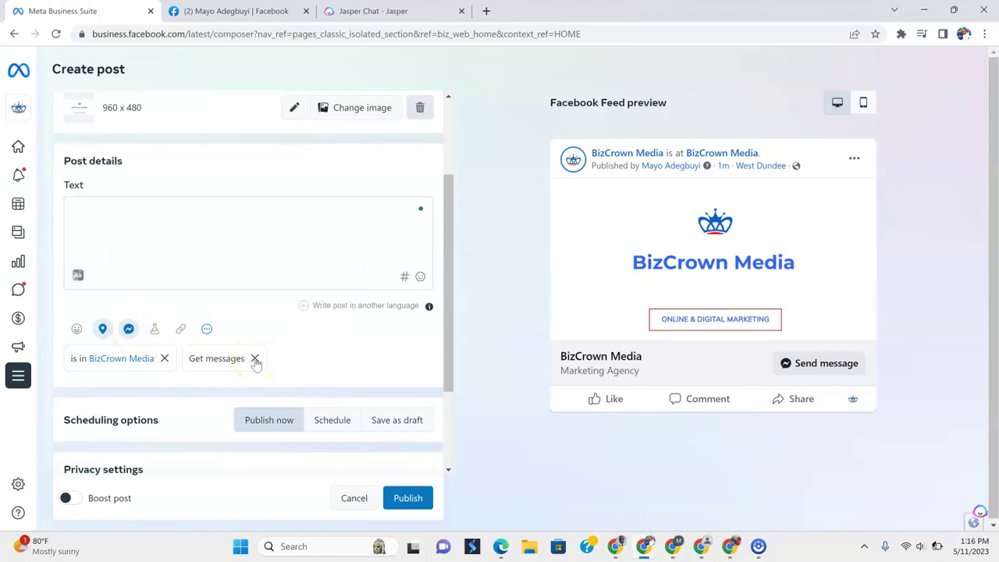
{"action": "left_click", "coordinate": [255, 359]}
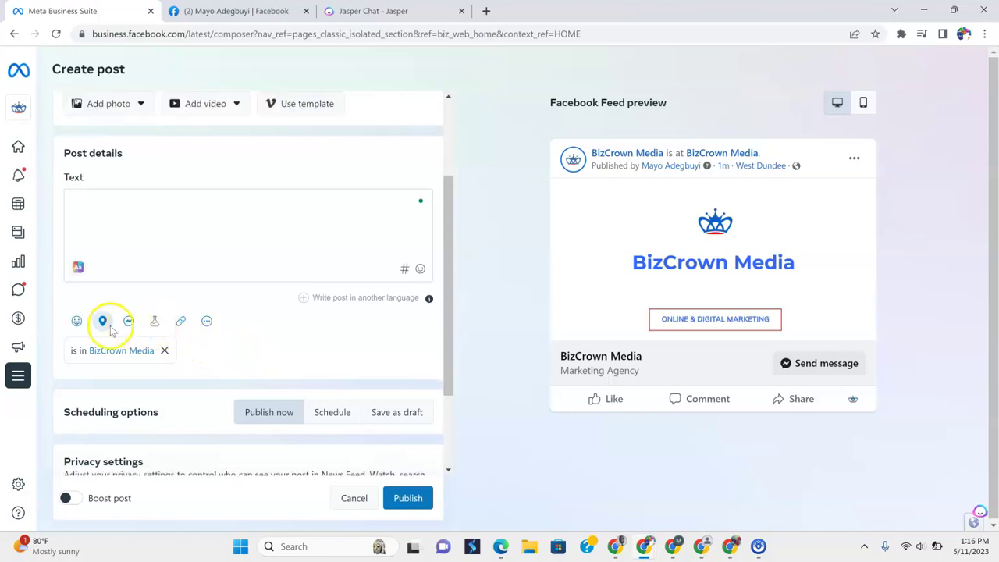
{"action": "left_click", "coordinate": [164, 352]}
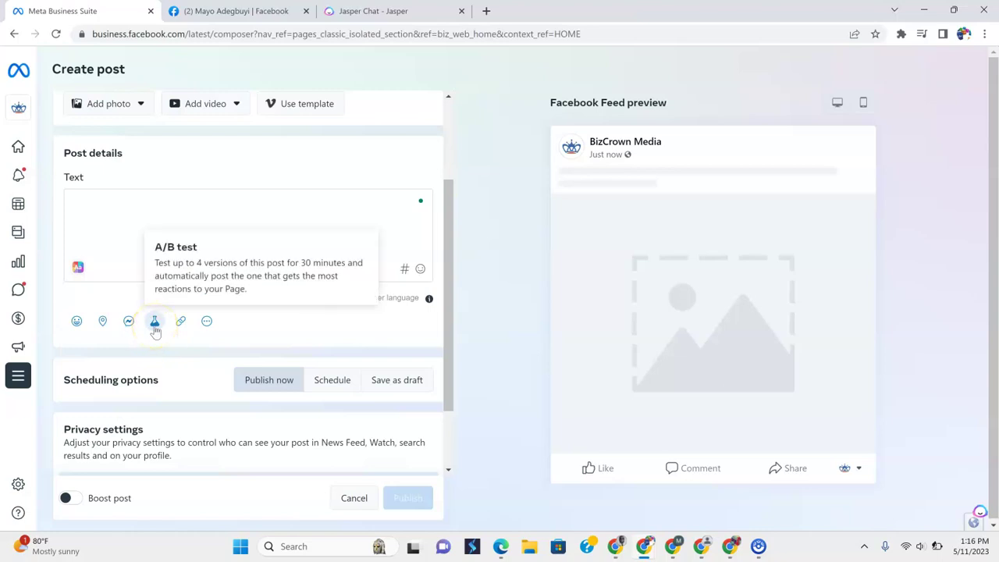
View the A/B test setup with its two post versions and discard the test
{"action": "left_click", "coordinate": [155, 326]}
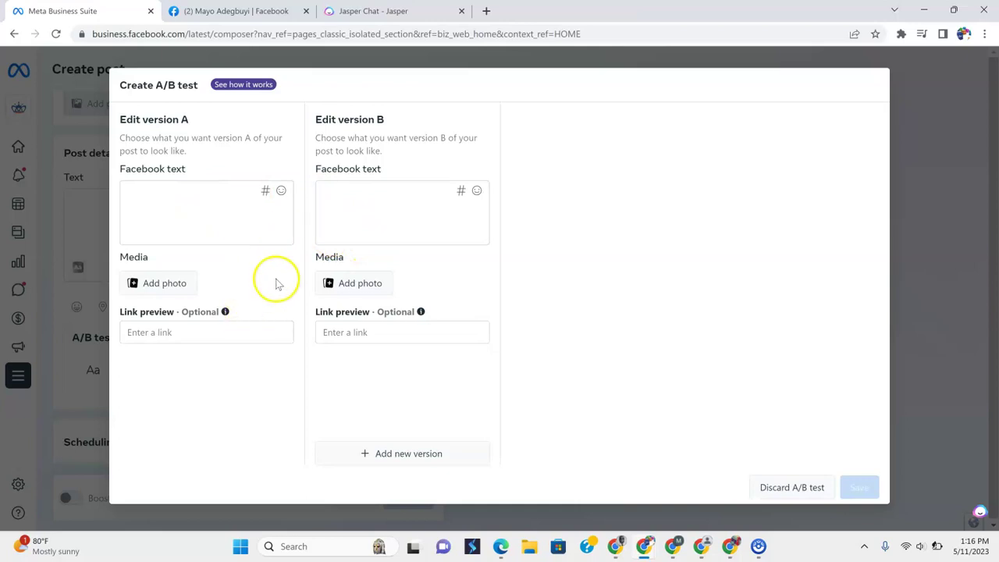
{"action": "left_click", "coordinate": [792, 491]}
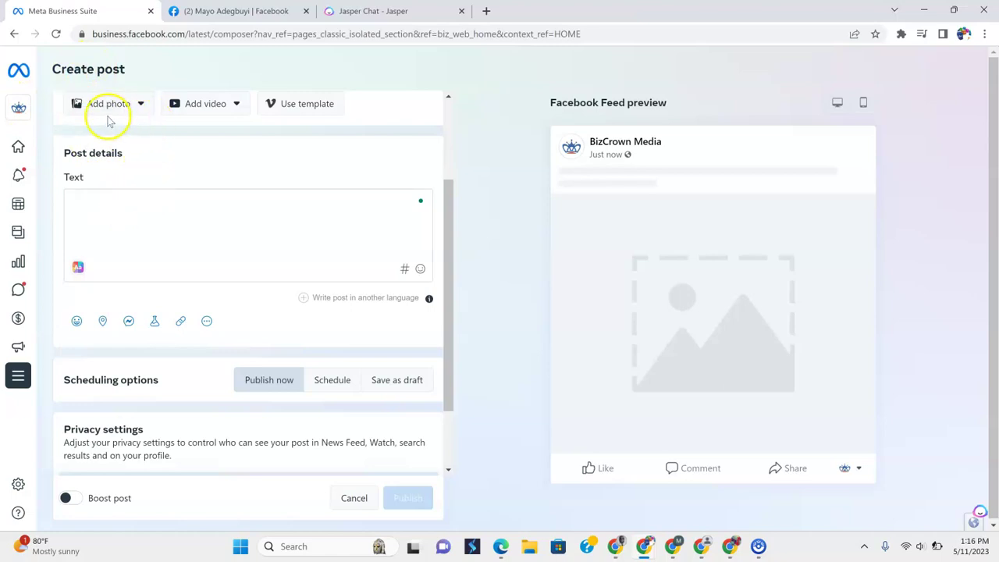
Look over the composer's sections and set the post's scheduling option to Schedule
{"action": "scroll", "coordinate": [141, 233], "scroll_direction": "down", "scroll_amount": 1}
{"action": "scroll", "coordinate": [142, 238], "scroll_direction": "up", "scroll_amount": 2}
{"action": "scroll", "coordinate": [142, 238], "scroll_direction": "up", "scroll_amount": 1}
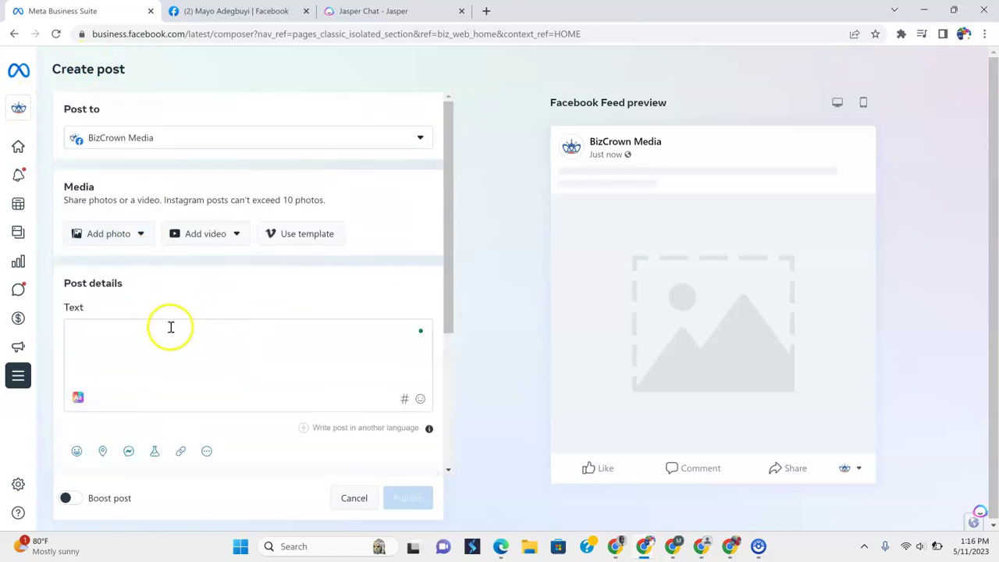
{"action": "scroll", "coordinate": [283, 337], "scroll_direction": "down", "scroll_amount": 2}
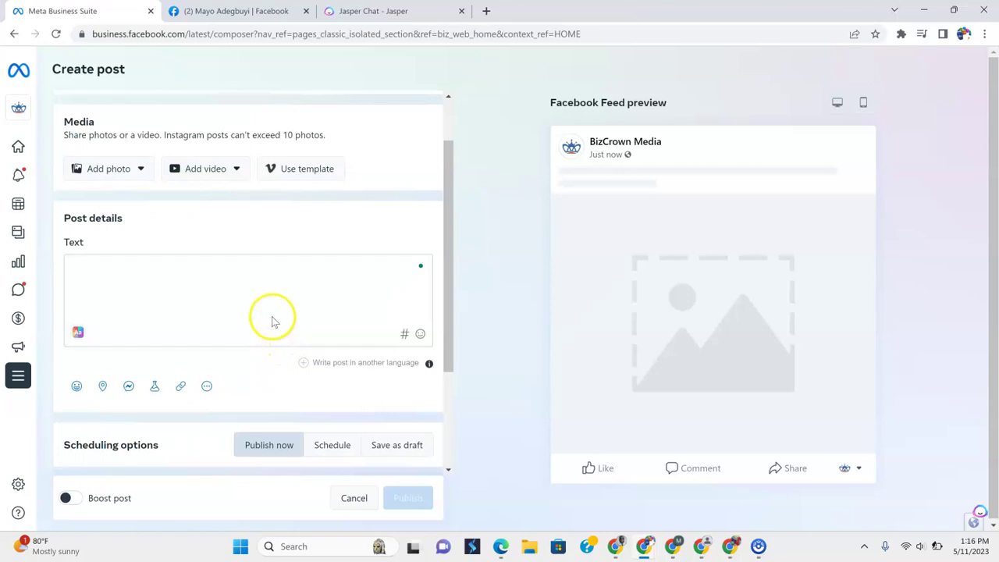
{"action": "scroll", "coordinate": [257, 308], "scroll_direction": "down", "scroll_amount": 1}
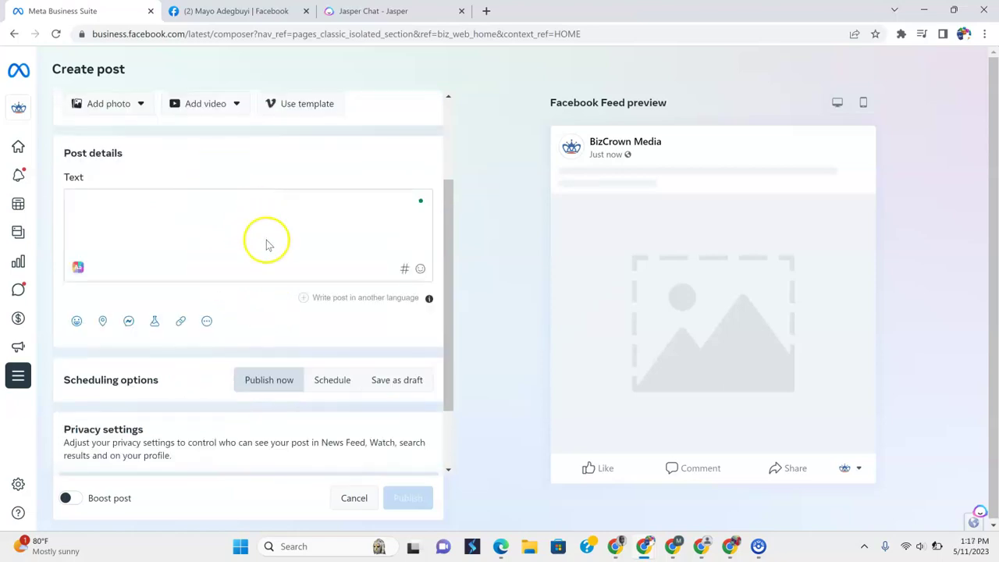
{"action": "scroll", "coordinate": [272, 245], "scroll_direction": "down", "scroll_amount": 2}
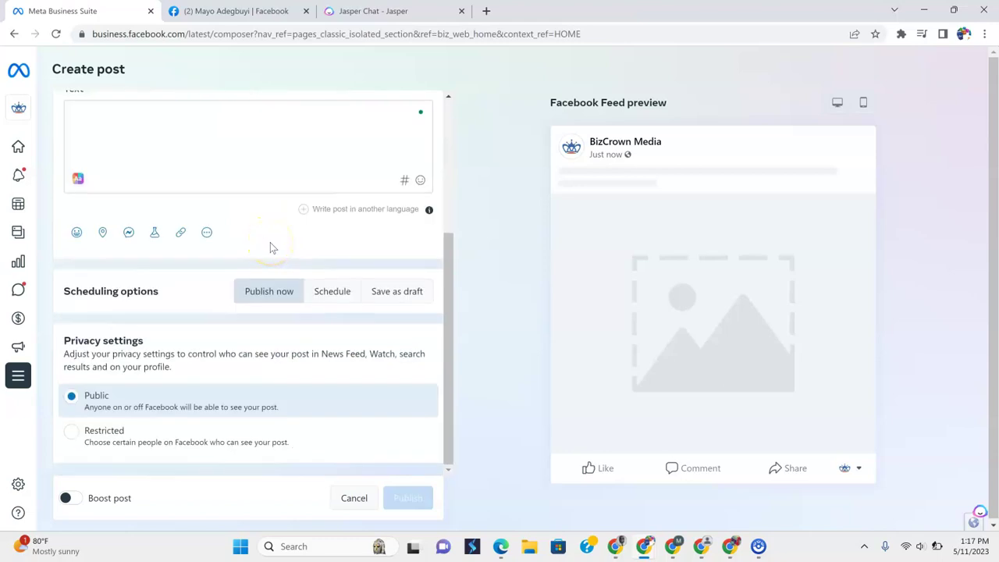
{"action": "scroll", "coordinate": [272, 248], "scroll_direction": "up", "scroll_amount": 3}
{"action": "scroll", "coordinate": [272, 248], "scroll_direction": "down", "scroll_amount": 3}
{"action": "left_click", "coordinate": [332, 292]}
{"action": "scroll", "coordinate": [328, 296], "scroll_direction": "down", "scroll_amount": 2}
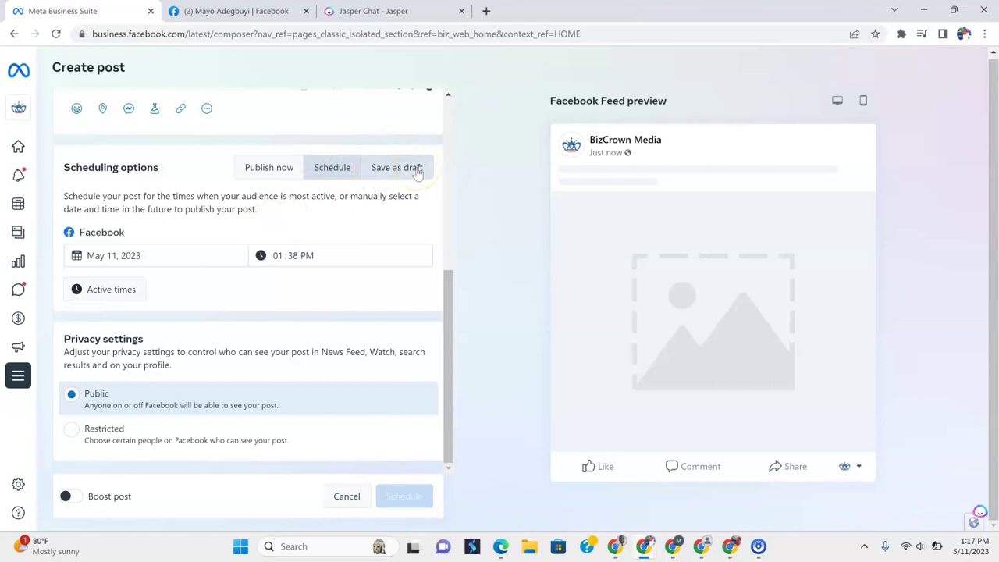
{"action": "scroll", "coordinate": [402, 229], "scroll_direction": "up", "scroll_amount": 5}
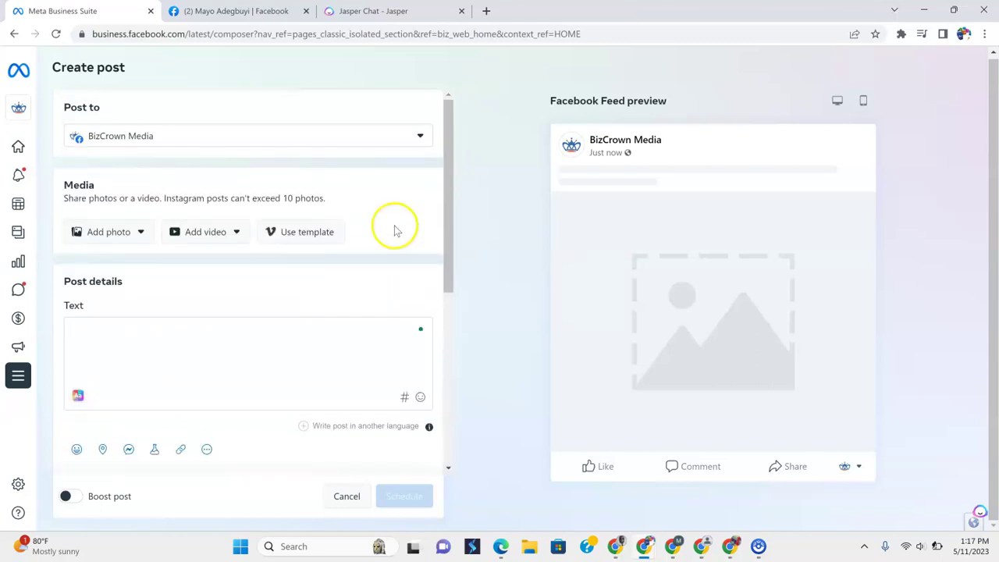
{"action": "left_click", "coordinate": [152, 350]}
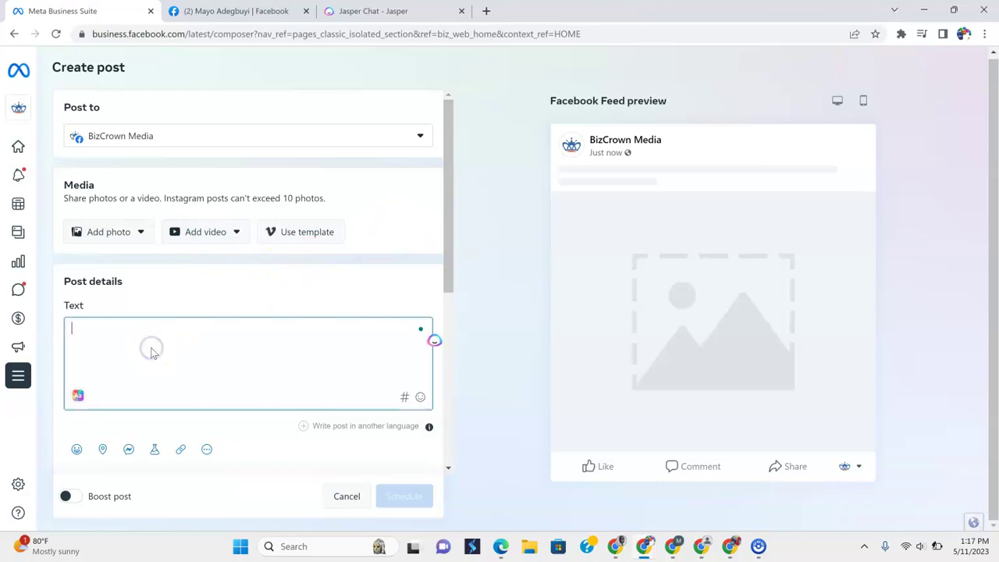
{"action": "type", "text": "https://www.youtube.com/watch?v=rjosE4z-mec"}
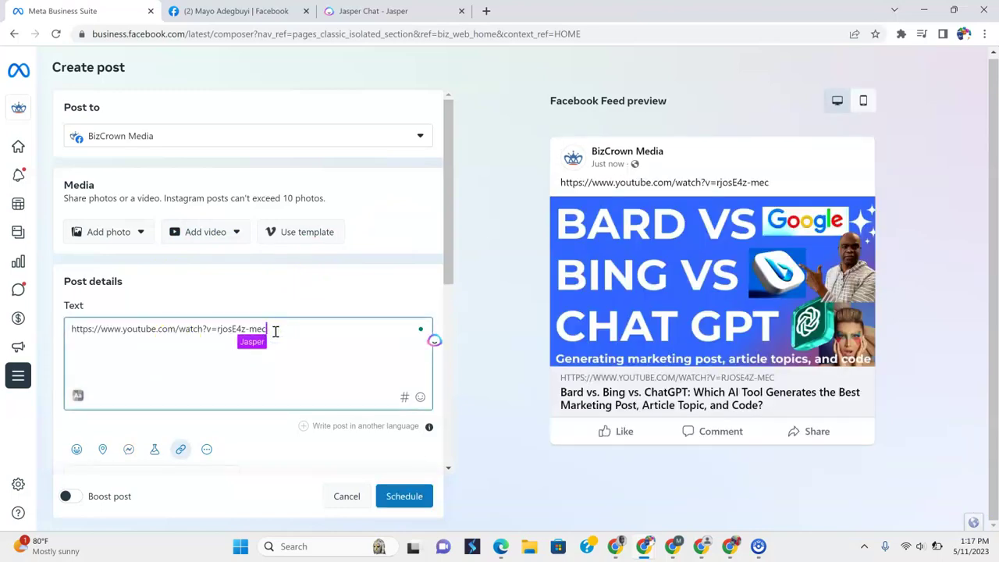
{"action": "key", "text": "Home"}
{"action": "type", "text": "Welcome"}
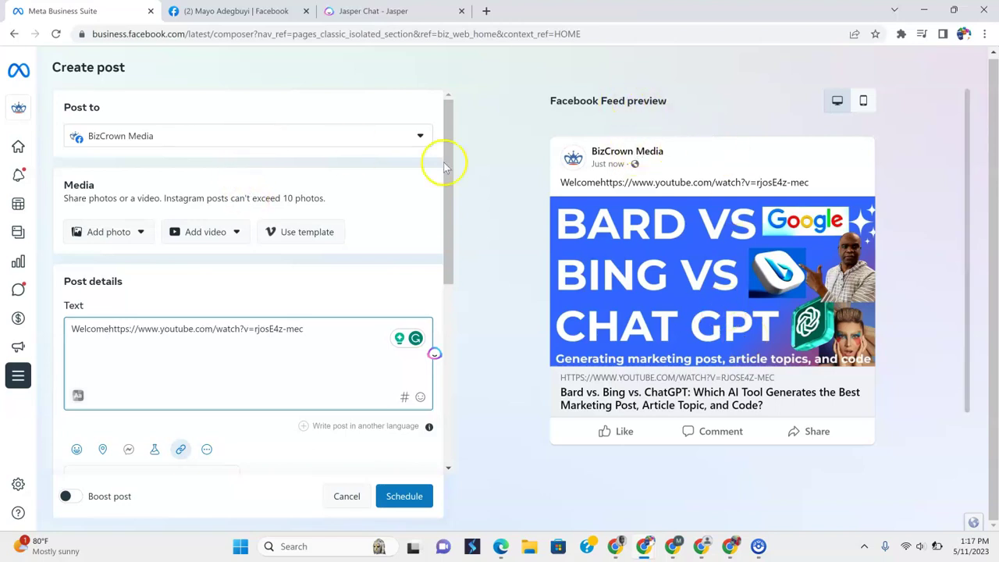
Add the bizcrownmedia Instagram account as a posting destination and check the post details and scheduling options for both platforms
{"action": "left_click", "coordinate": [419, 136]}
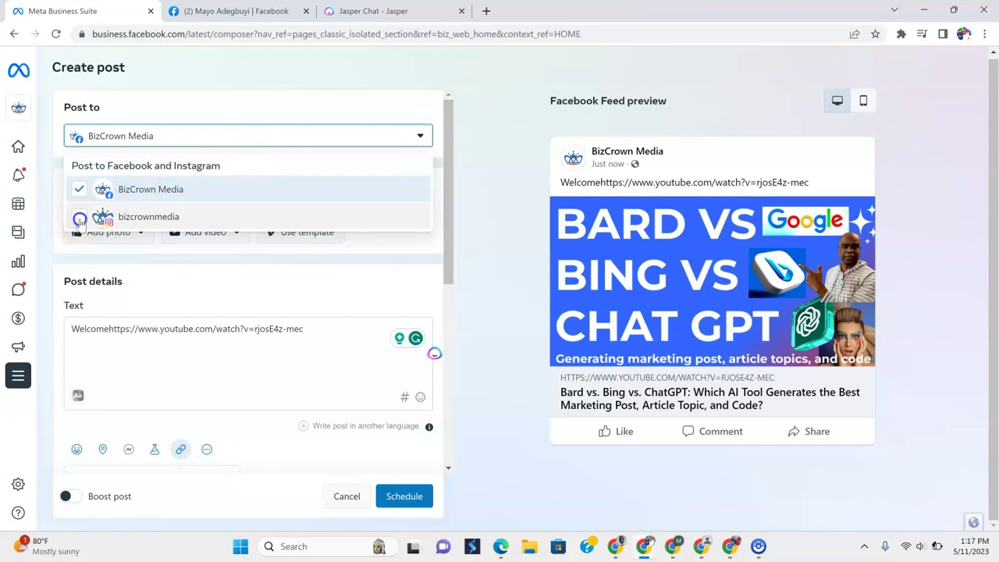
{"action": "left_click", "coordinate": [79, 216]}
{"action": "scroll", "coordinate": [424, 234], "scroll_direction": "down", "scroll_amount": 4}
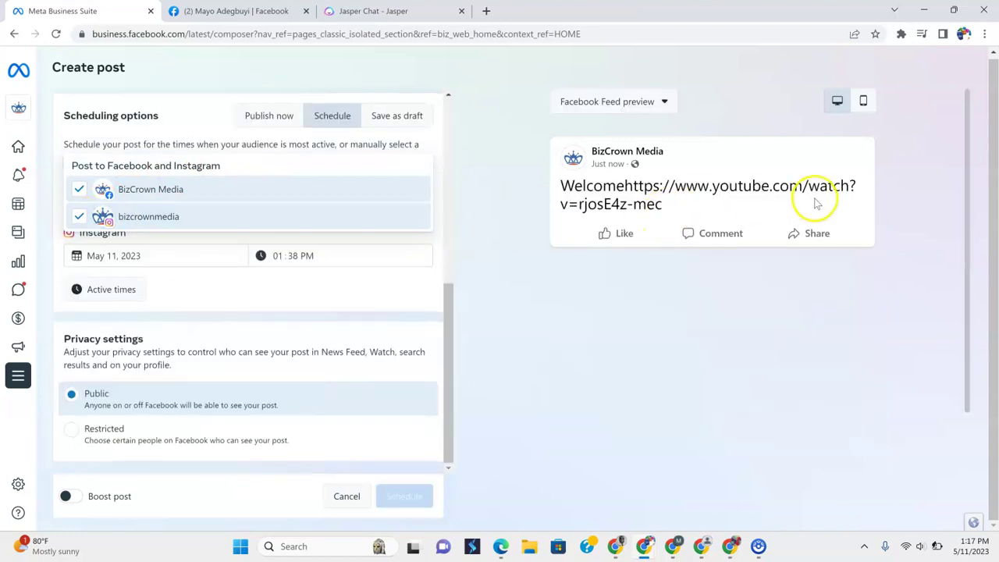
{"action": "left_click", "coordinate": [464, 128]}
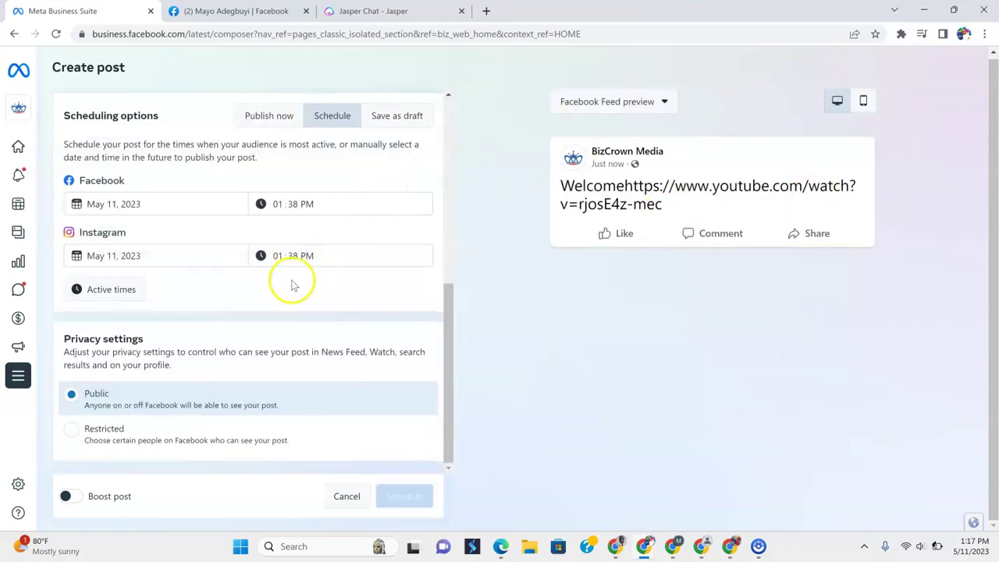
{"action": "scroll", "coordinate": [312, 281], "scroll_direction": "up", "scroll_amount": 4}
{"action": "scroll", "coordinate": [311, 280], "scroll_direction": "up", "scroll_amount": 3}
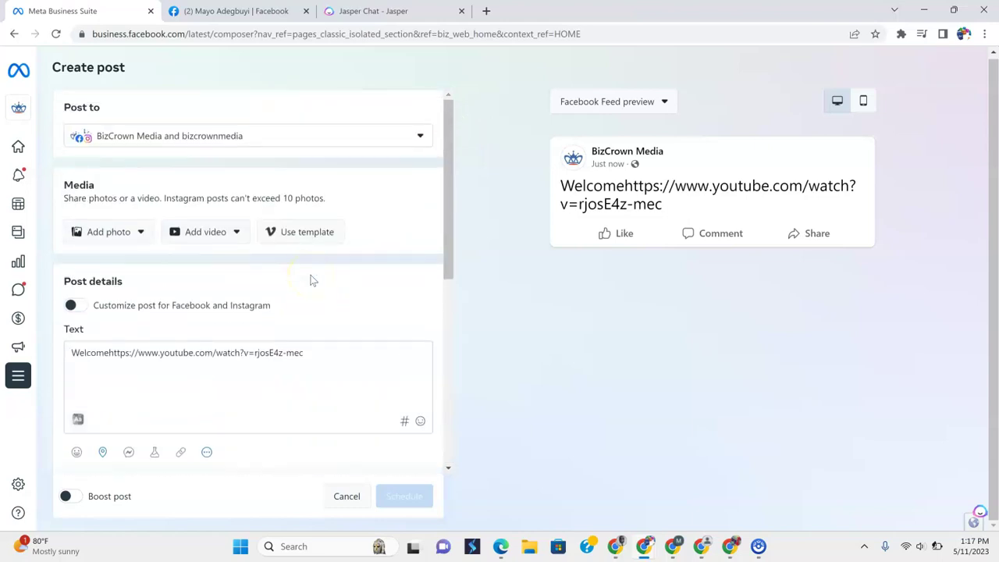
{"action": "scroll", "coordinate": [310, 281], "scroll_direction": "down", "scroll_amount": 3}
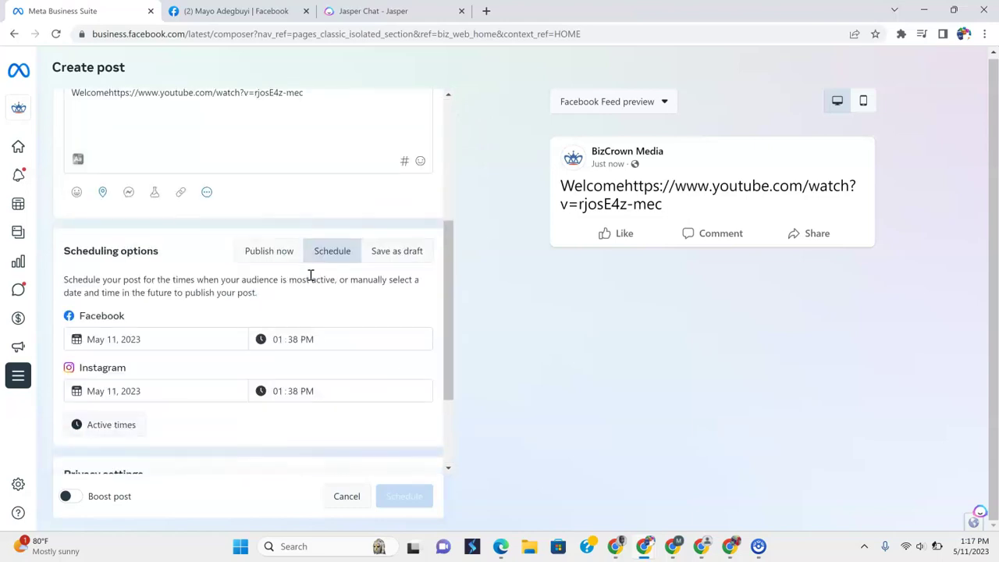
{"action": "scroll", "coordinate": [309, 274], "scroll_direction": "down", "scroll_amount": 2}
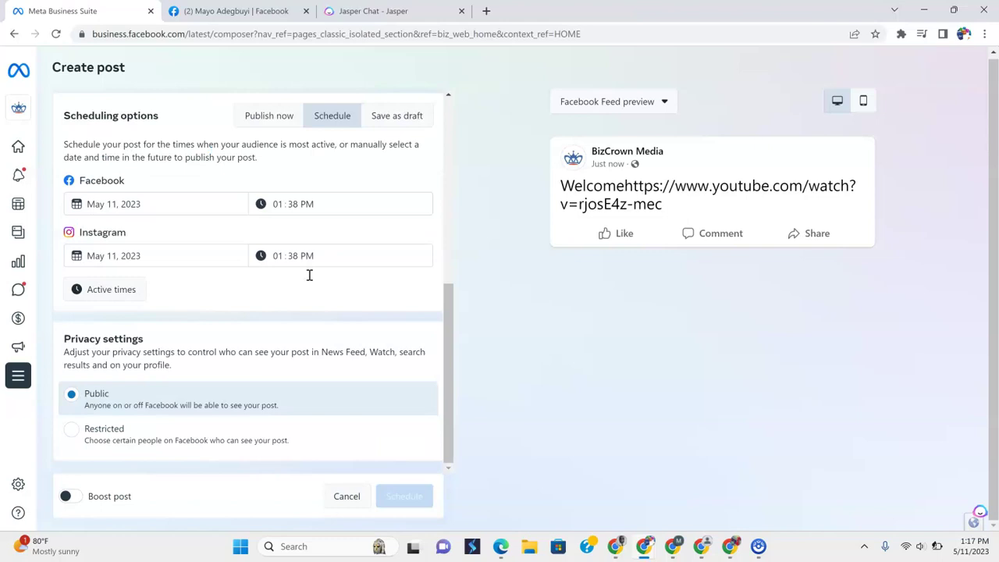
Add the photo Lets-Talk-Tech-Youtube-Thumbnail (1) from the computer's Downloads folder to the post
{"action": "scroll", "coordinate": [308, 275], "scroll_direction": "up", "scroll_amount": 5}
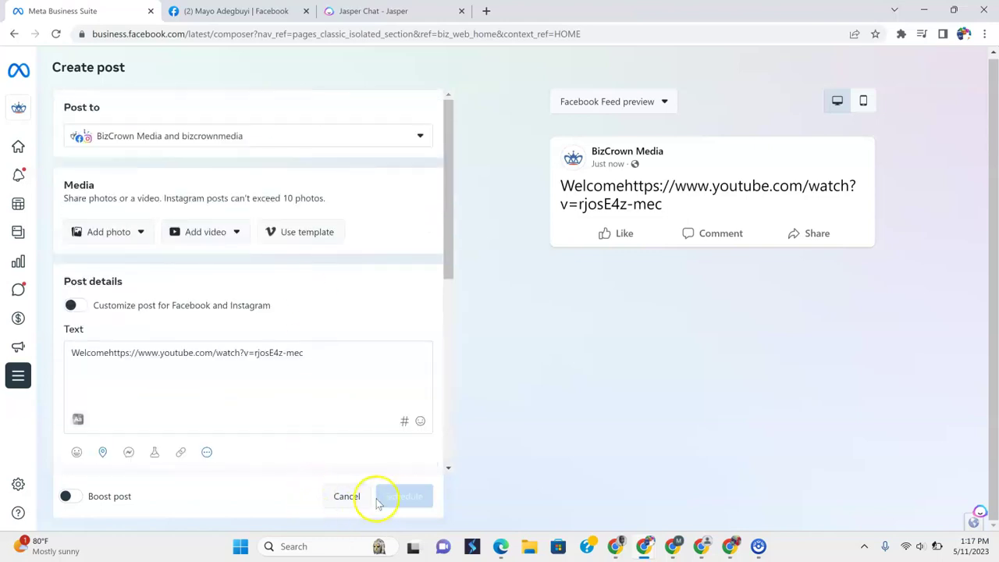
{"action": "mouse_move", "coordinate": [395, 496]}
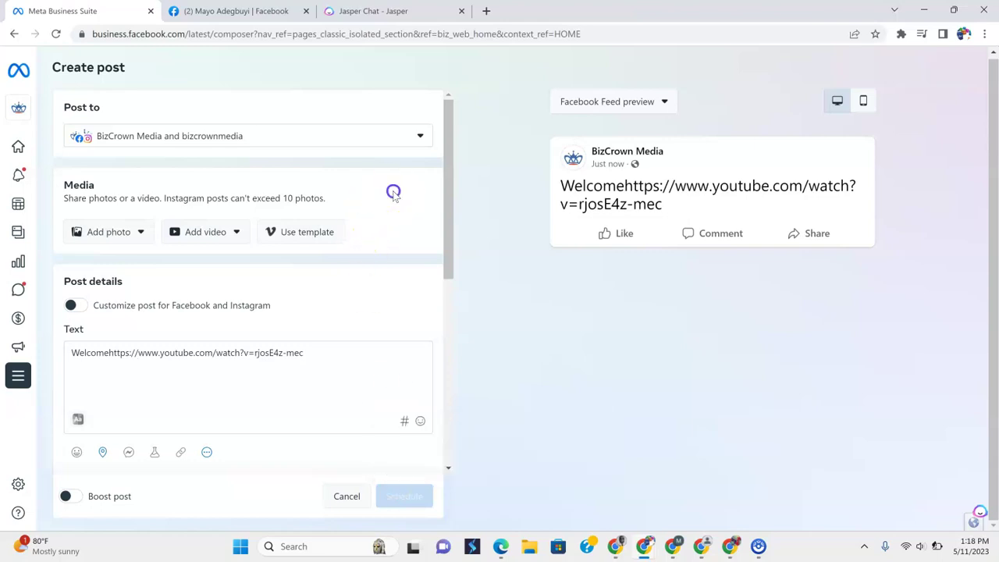
{"action": "left_click", "coordinate": [120, 239]}
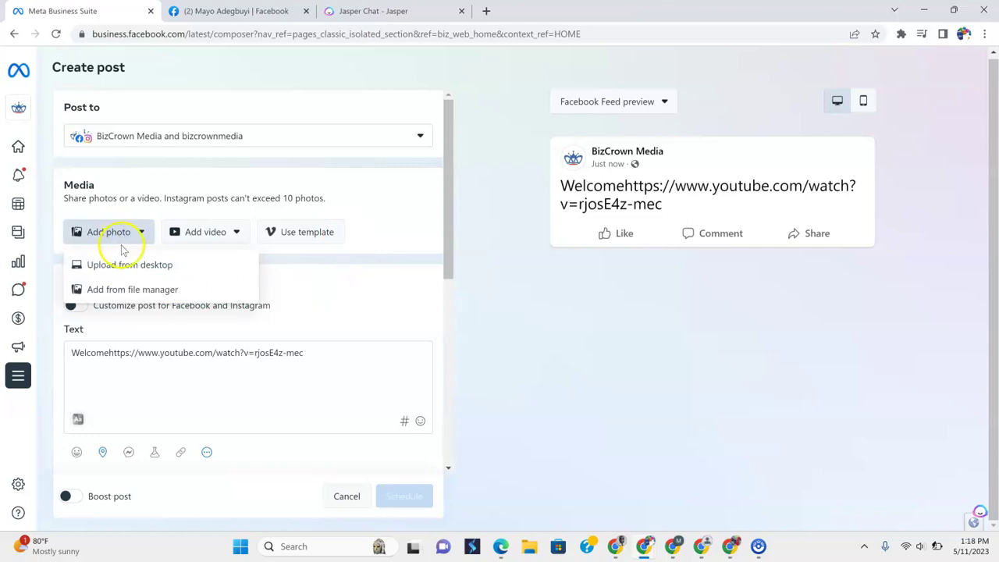
{"action": "left_click", "coordinate": [129, 263]}
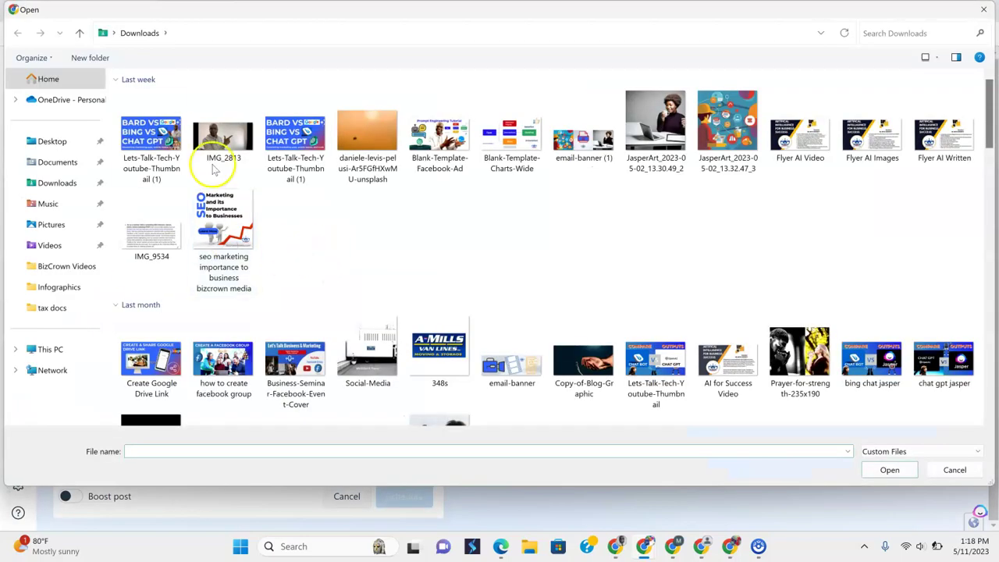
{"action": "left_click", "coordinate": [153, 139]}
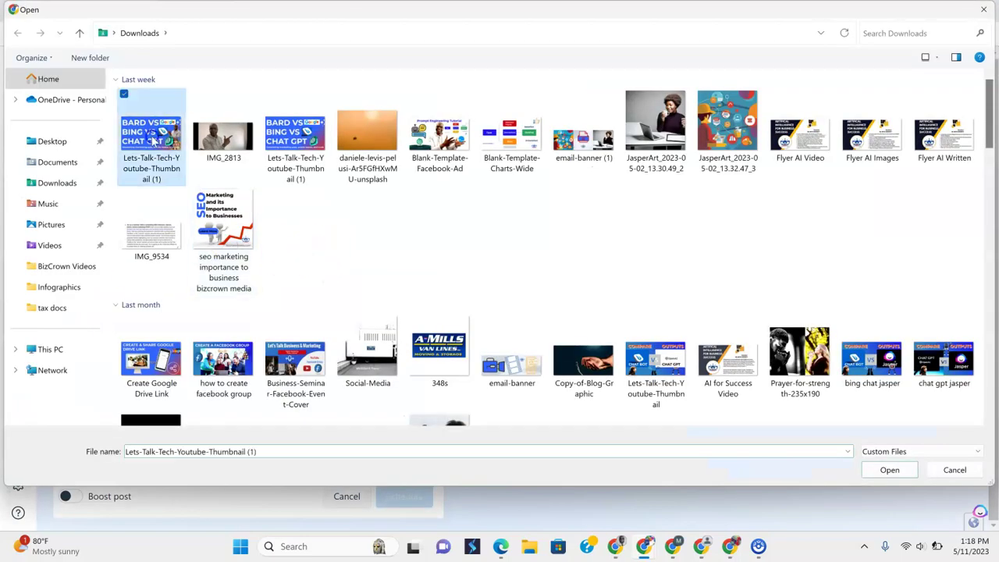
{"action": "double_click", "coordinate": [152, 139]}
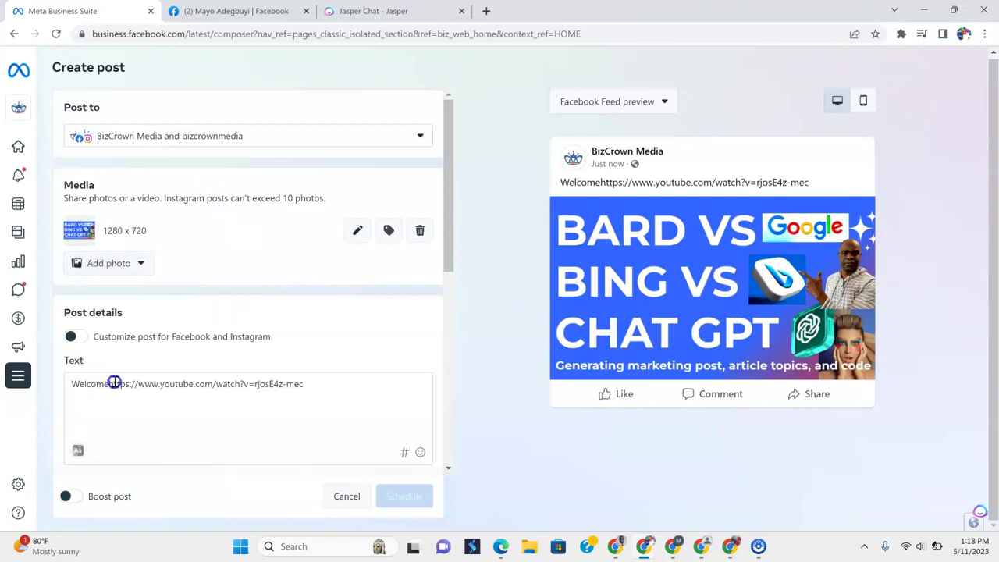
Replace the post text with the Jasper chat caption comparing Bard, Bing and Chat GPT, including its hashtags ending in #bizcrownmedia
{"action": "triple_click", "coordinate": [320, 382]}
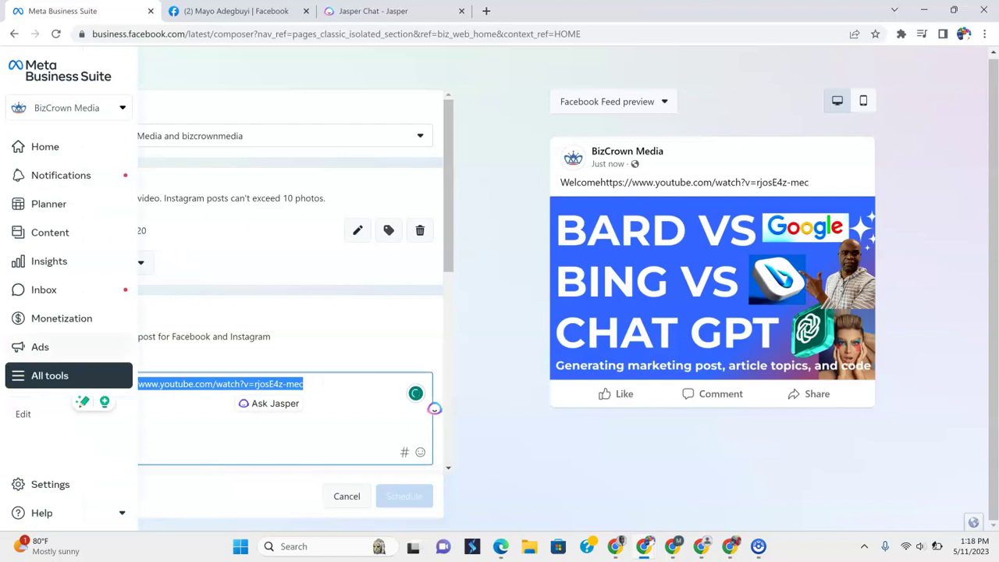
{"action": "key", "text": "BackSpace"}
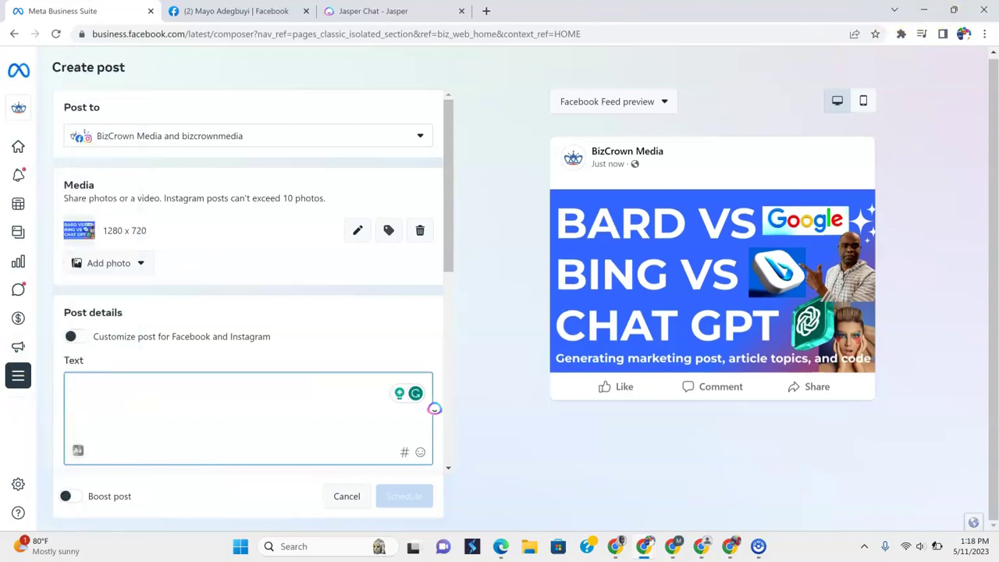
{"action": "left_click", "coordinate": [338, 12]}
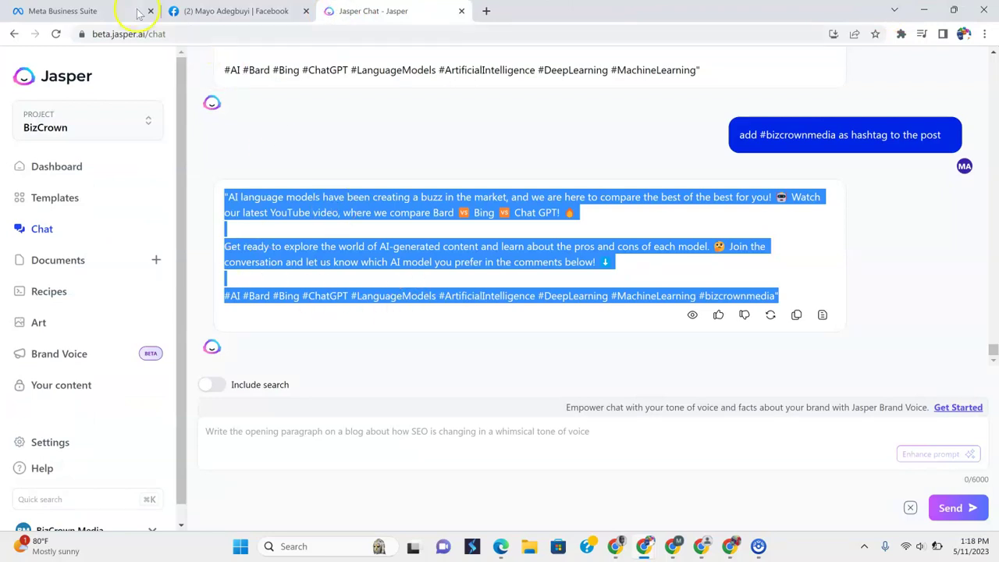
{"action": "left_click", "coordinate": [47, 11]}
{"action": "left_click", "coordinate": [122, 439]}
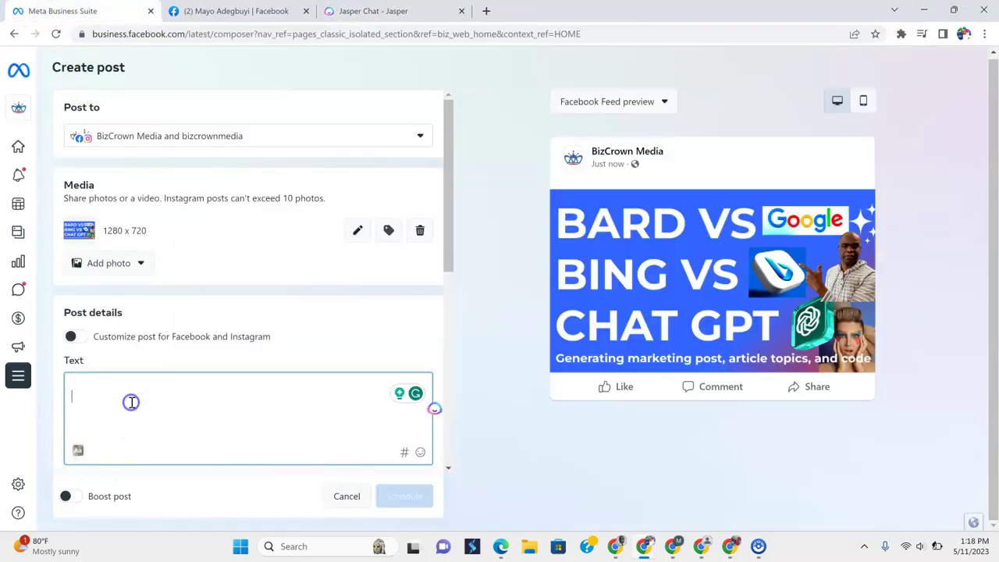
{"action": "key", "text": "ctrl+v"}
Look over the scheduling options and caption, and preview the post as an Instagram feed post
{"action": "scroll", "coordinate": [133, 398], "scroll_direction": "down", "scroll_amount": 6}
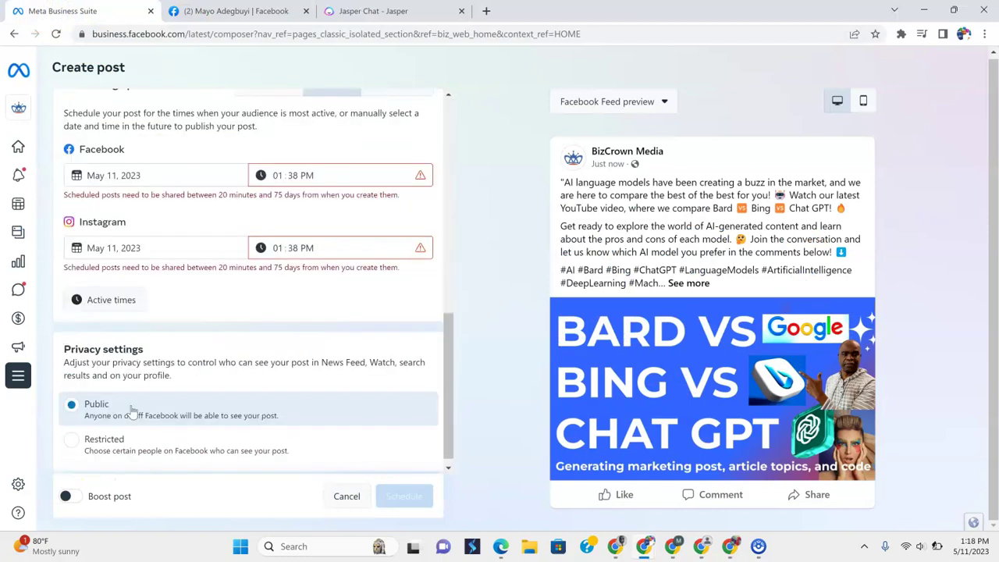
{"action": "scroll", "coordinate": [117, 356], "scroll_direction": "up", "scroll_amount": 3}
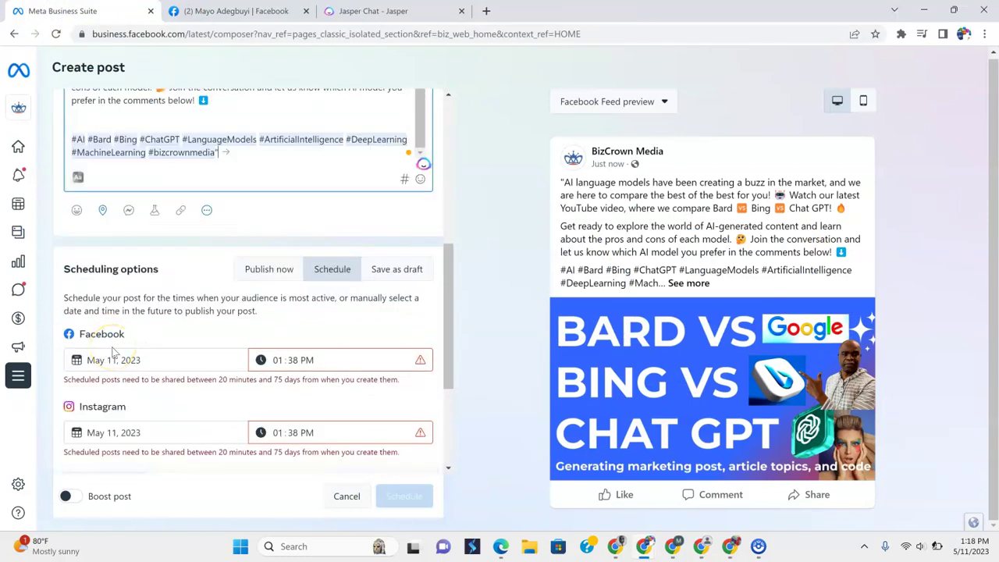
{"action": "scroll", "coordinate": [113, 353], "scroll_direction": "up", "scroll_amount": 4}
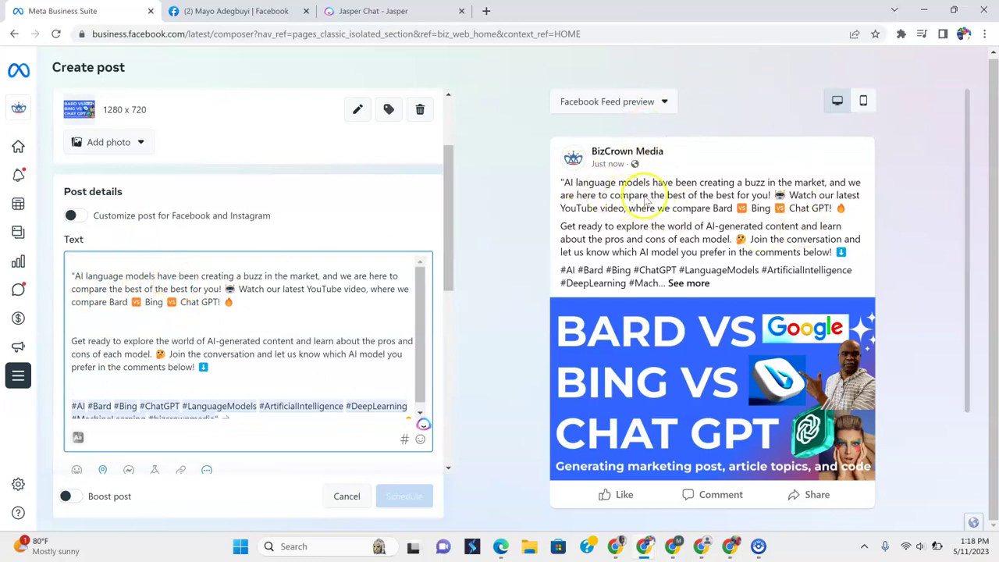
{"action": "left_click", "coordinate": [657, 103]}
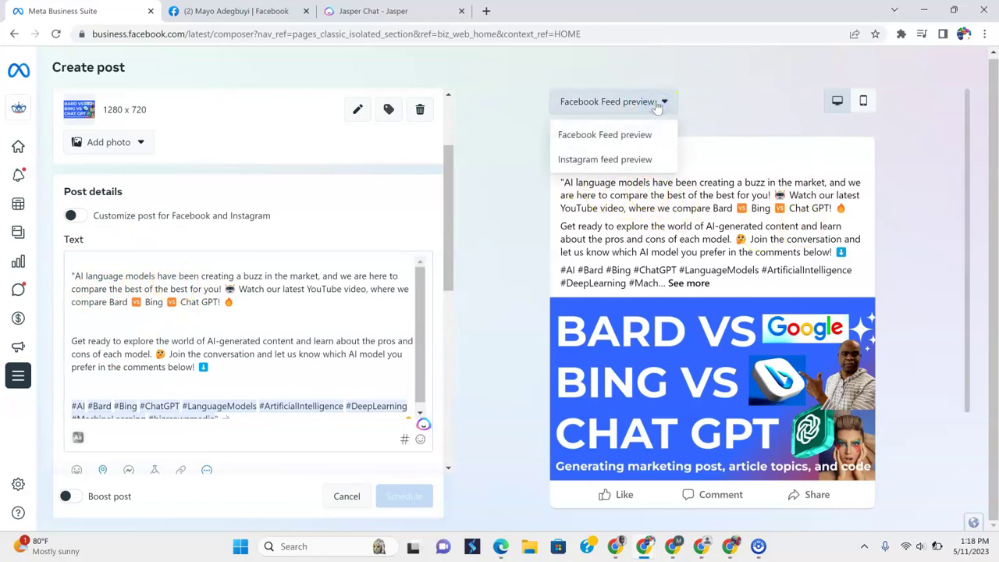
{"action": "left_click", "coordinate": [629, 157]}
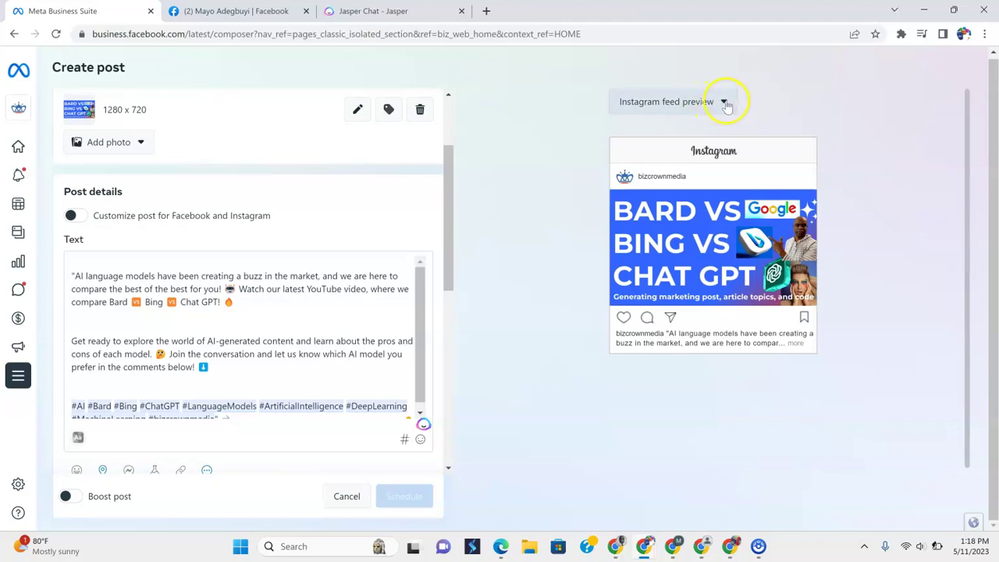
{"action": "left_click", "coordinate": [719, 104]}
View the photo's people-tagging options and its creative editing tools, leaving both without making changes
{"action": "left_click_drag", "start_coordinate": [446, 189], "coordinate": [452, 86]}
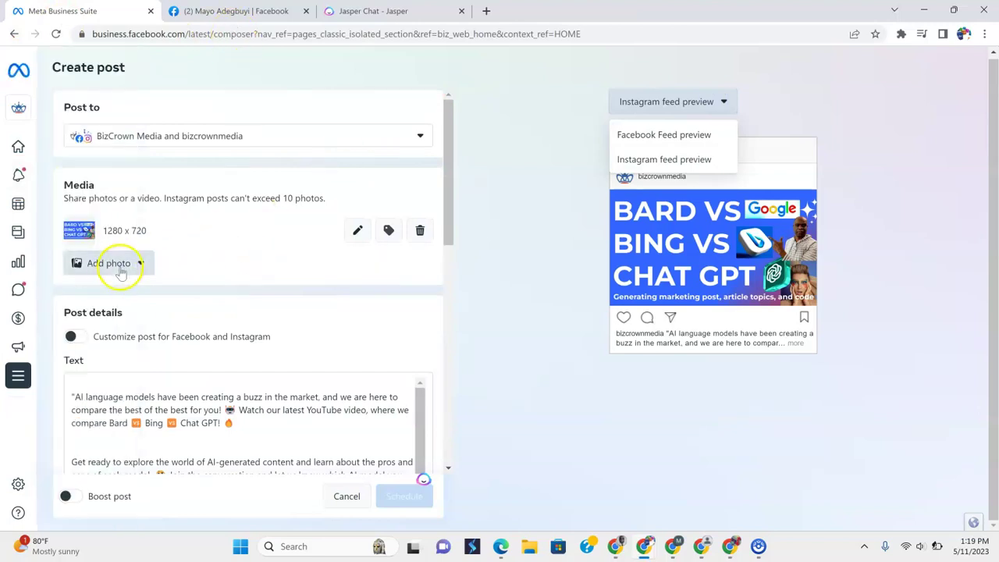
{"action": "left_click", "coordinate": [357, 231]}
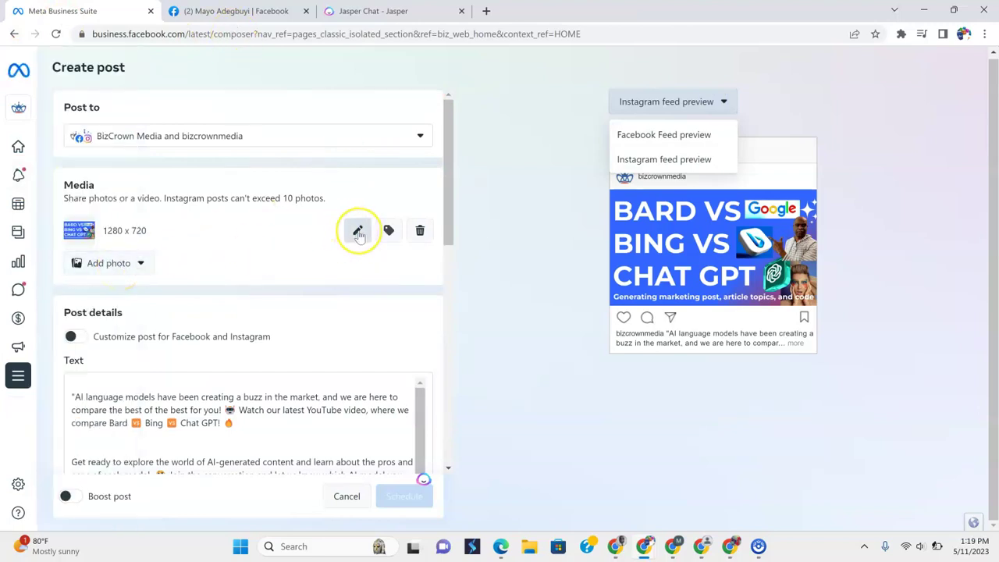
{"action": "left_click", "coordinate": [388, 230]}
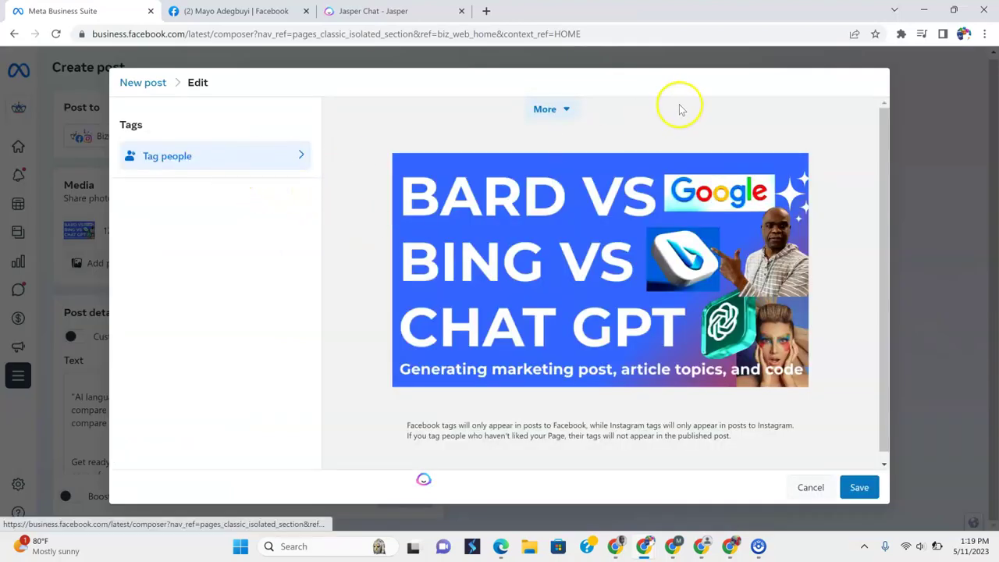
{"action": "left_click", "coordinate": [816, 487]}
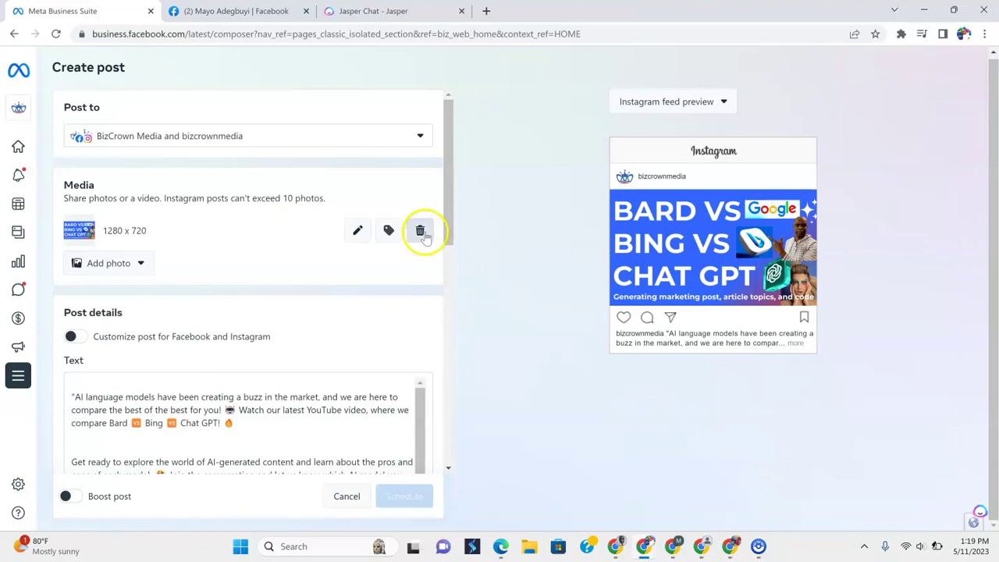
{"action": "left_click", "coordinate": [357, 231]}
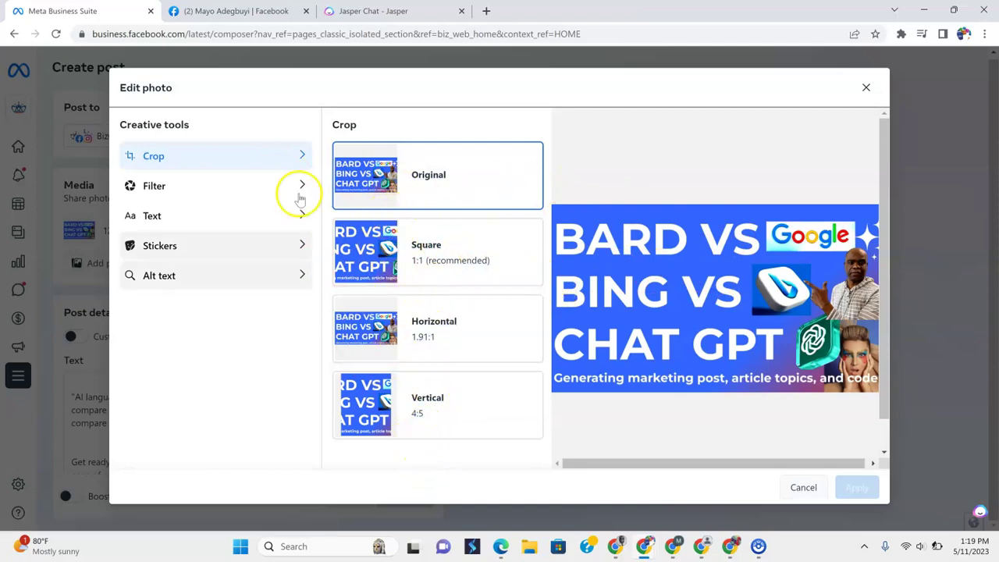
{"action": "left_click", "coordinate": [864, 91]}
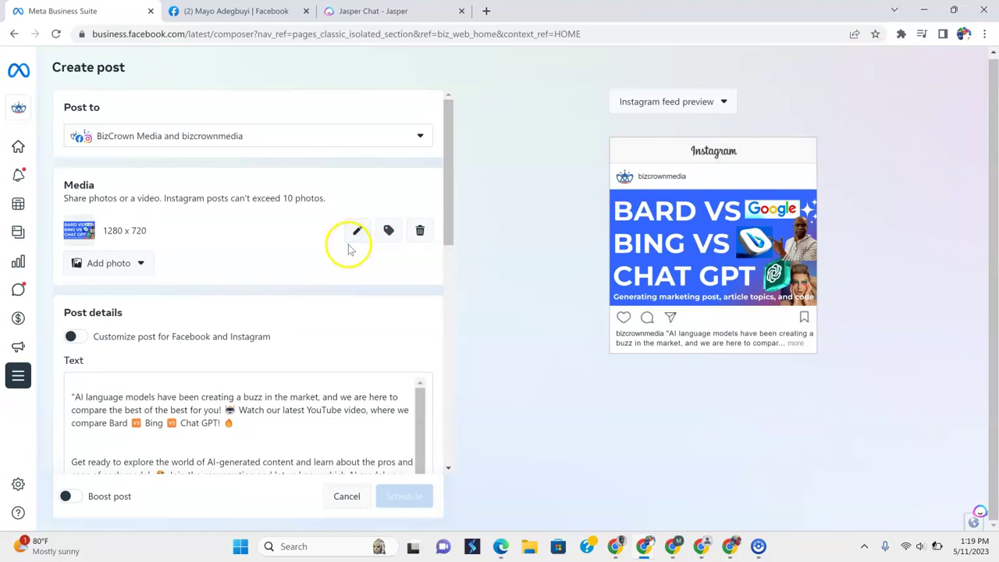
Switch the post preview back to the Facebook Feed
{"action": "scroll", "coordinate": [372, 205], "scroll_direction": "down", "scroll_amount": 2}
{"action": "scroll", "coordinate": [372, 205], "scroll_direction": "up", "scroll_amount": 2}
{"action": "left_click", "coordinate": [729, 102]}
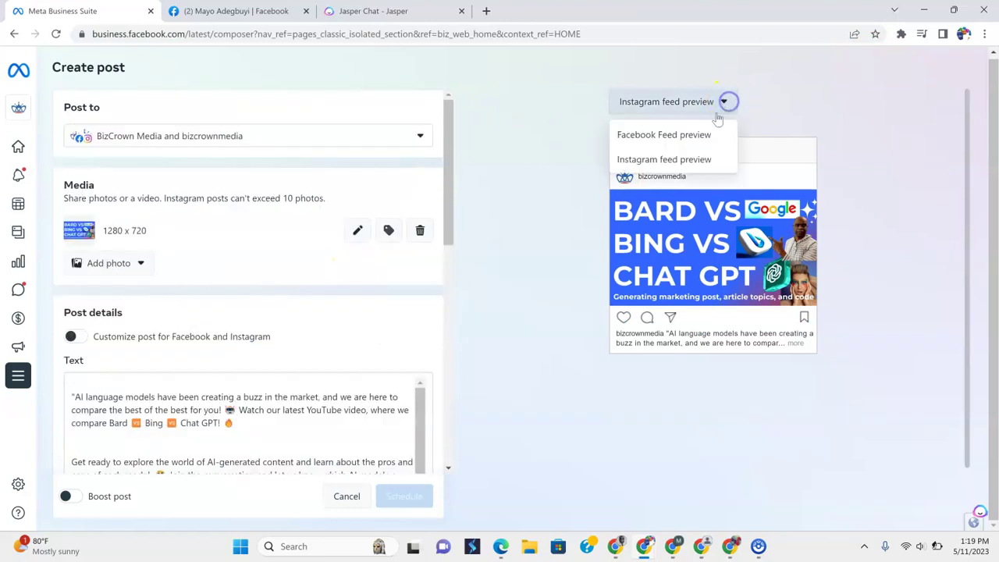
{"action": "left_click", "coordinate": [669, 133]}
Review the post's caption, extras, media and scheduling sections alongside the Facebook preview
{"action": "scroll", "coordinate": [250, 269], "scroll_direction": "down", "scroll_amount": 2}
{"action": "scroll", "coordinate": [250, 273], "scroll_direction": "down", "scroll_amount": 1}
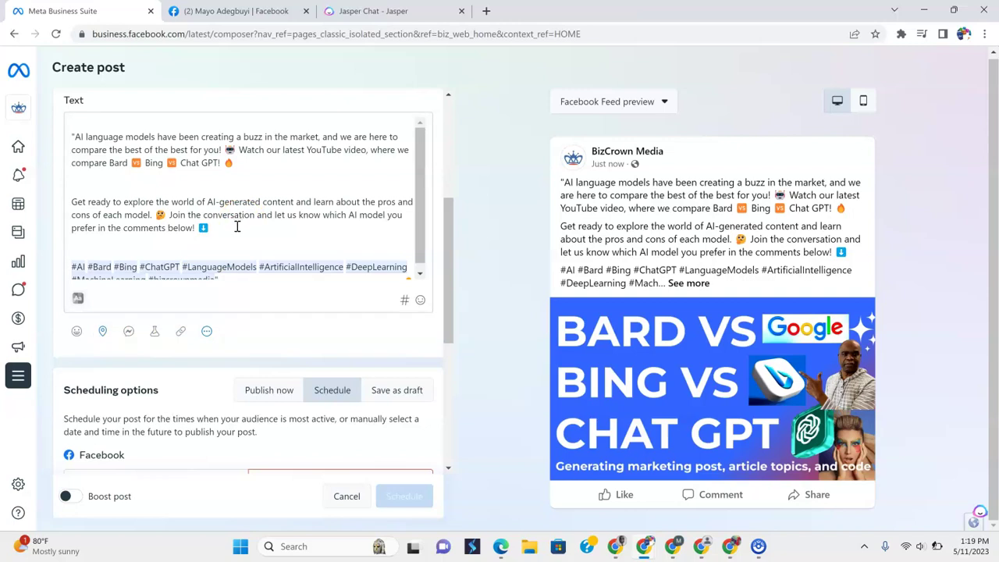
{"action": "left_click", "coordinate": [245, 217]}
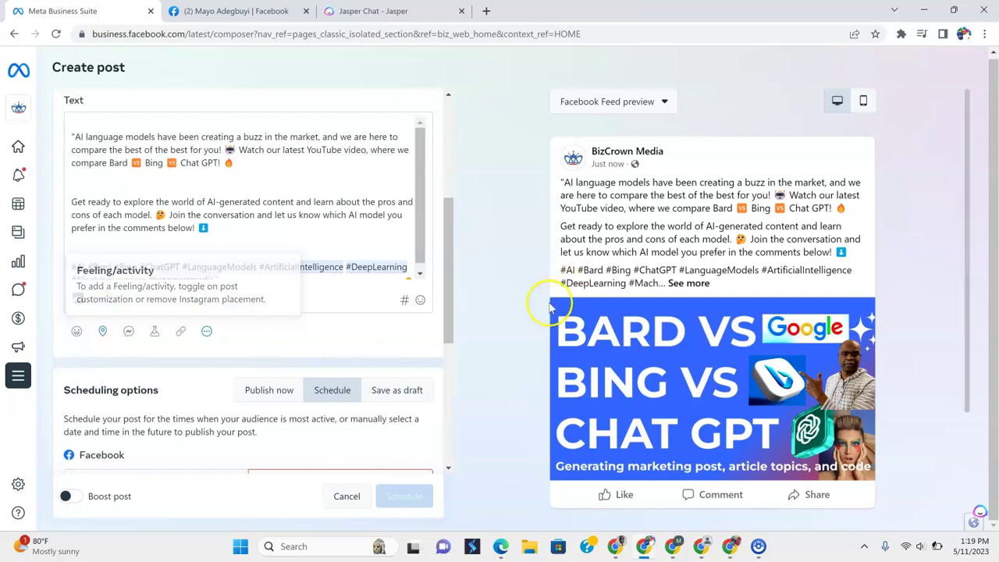
{"action": "scroll", "coordinate": [541, 299], "scroll_direction": "down", "scroll_amount": 2}
{"action": "scroll", "coordinate": [469, 296], "scroll_direction": "up", "scroll_amount": 2}
{"action": "scroll", "coordinate": [245, 221], "scroll_direction": "up", "scroll_amount": 1}
{"action": "scroll", "coordinate": [244, 221], "scroll_direction": "up", "scroll_amount": 3}
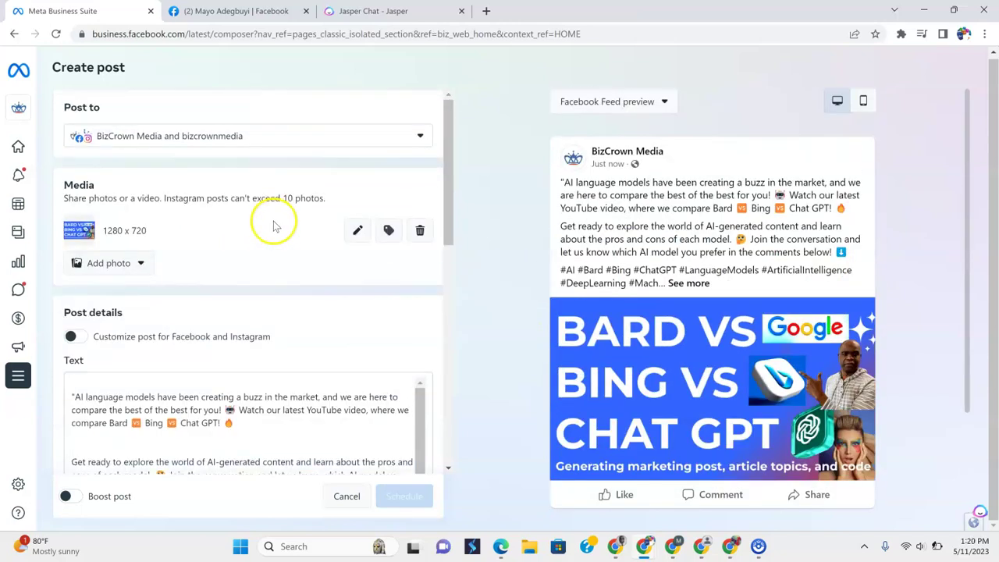
{"action": "scroll", "coordinate": [279, 216], "scroll_direction": "down", "scroll_amount": 4}
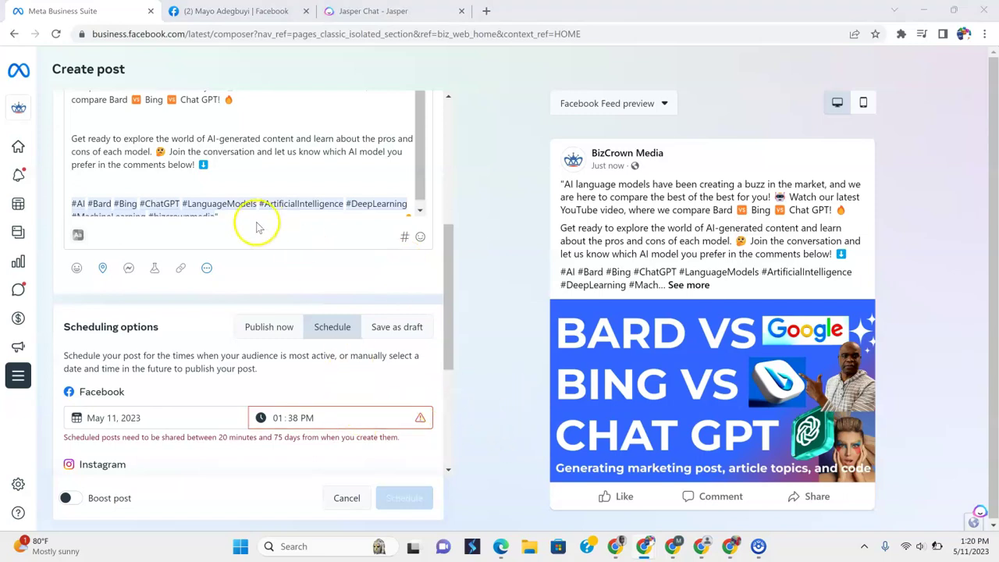
{"action": "left_click", "coordinate": [241, 181]}
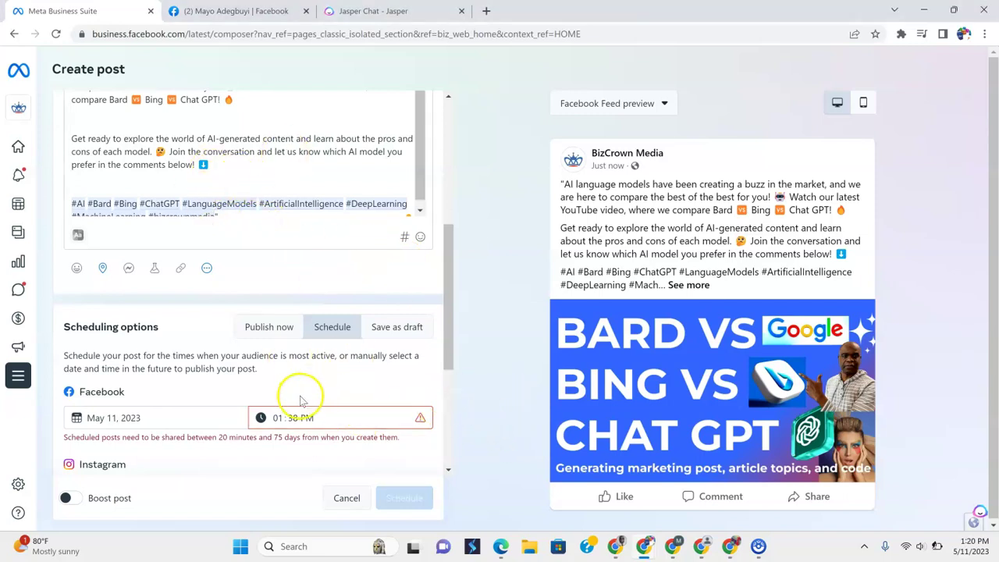
Set both the Facebook and Instagram publishing dates to May 12, 2023
{"action": "left_click", "coordinate": [147, 420]}
{"action": "left_click", "coordinate": [188, 331]}
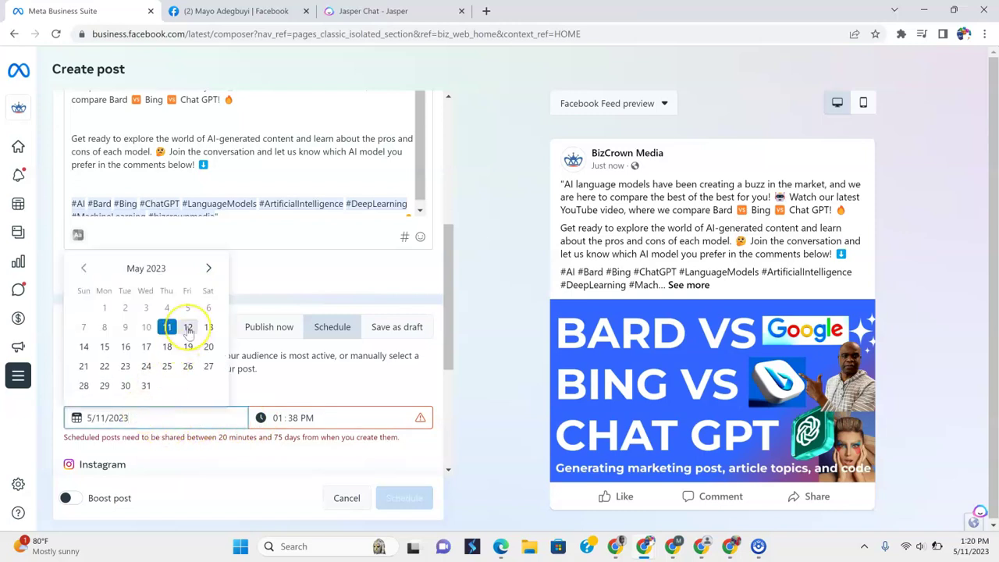
{"action": "scroll", "coordinate": [187, 327], "scroll_direction": "down", "scroll_amount": 3}
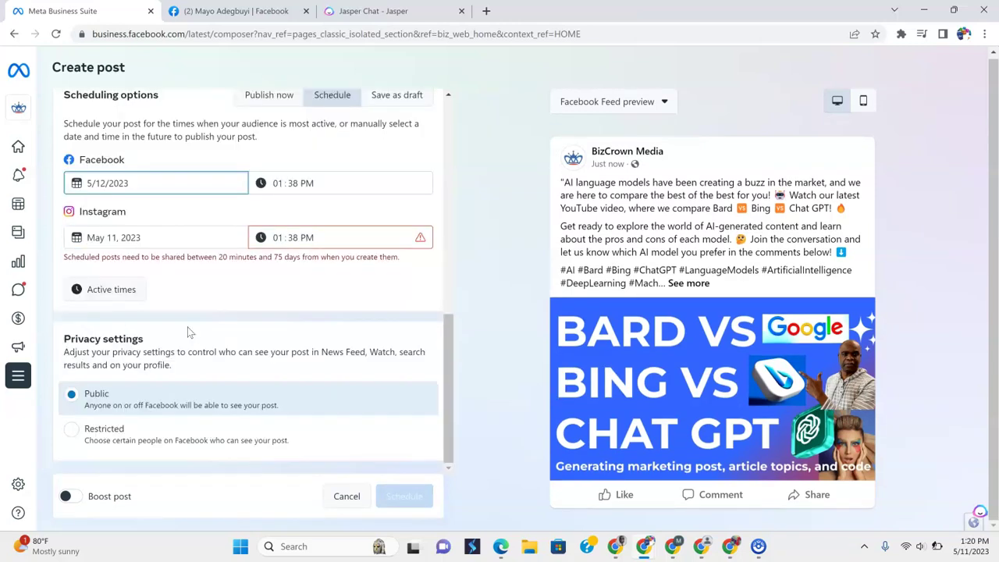
{"action": "left_click", "coordinate": [135, 238]}
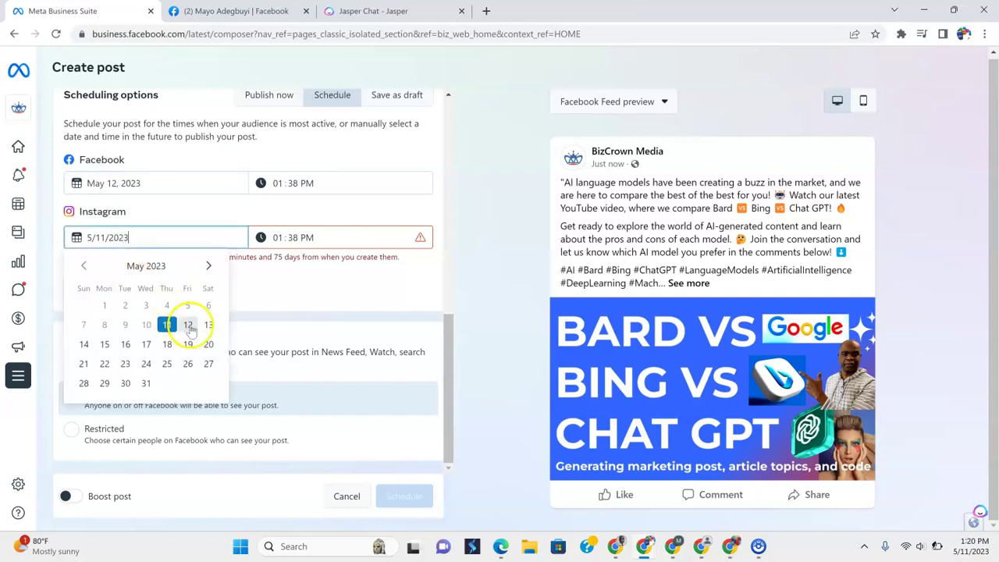
{"action": "left_click", "coordinate": [189, 326]}
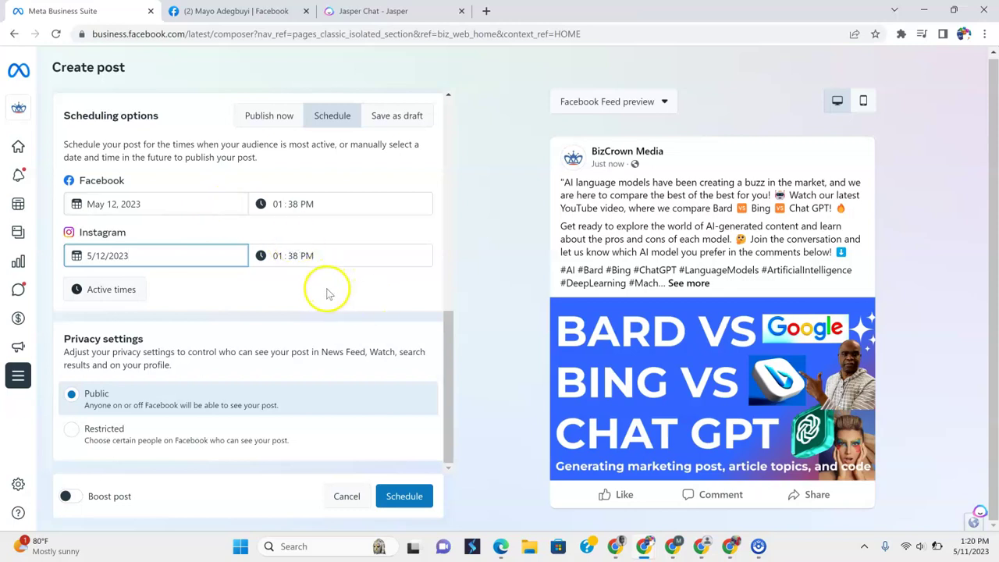
Set the Facebook post's schedule to May 11, 2023 at 02:38 PM
{"action": "left_click", "coordinate": [136, 208]}
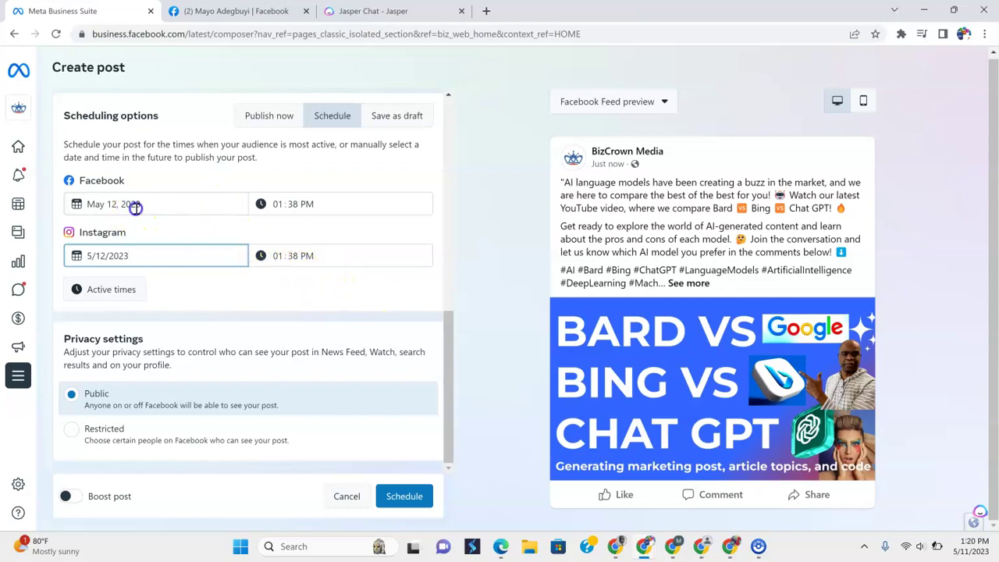
{"action": "left_click", "coordinate": [168, 290]}
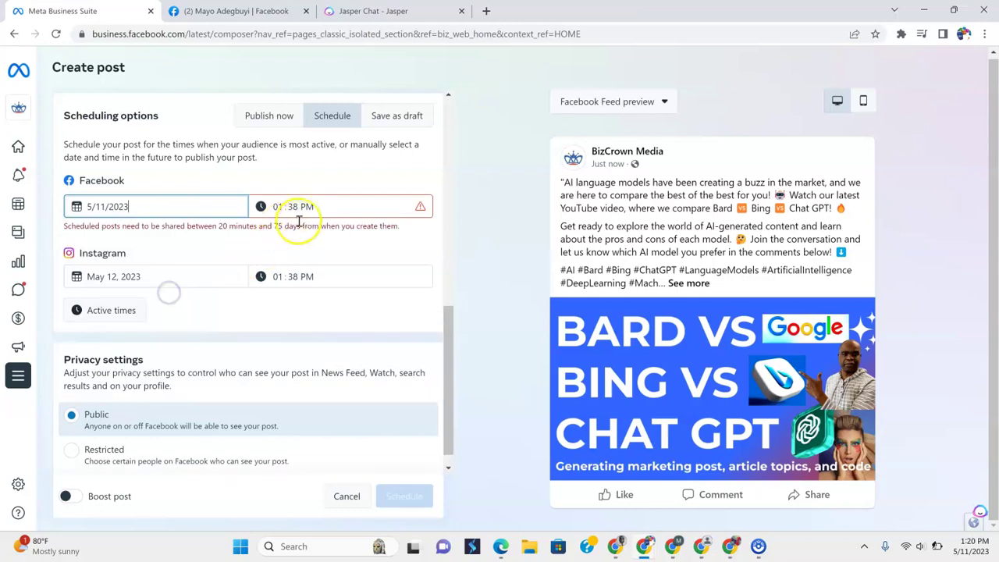
{"action": "left_click", "coordinate": [280, 206]}
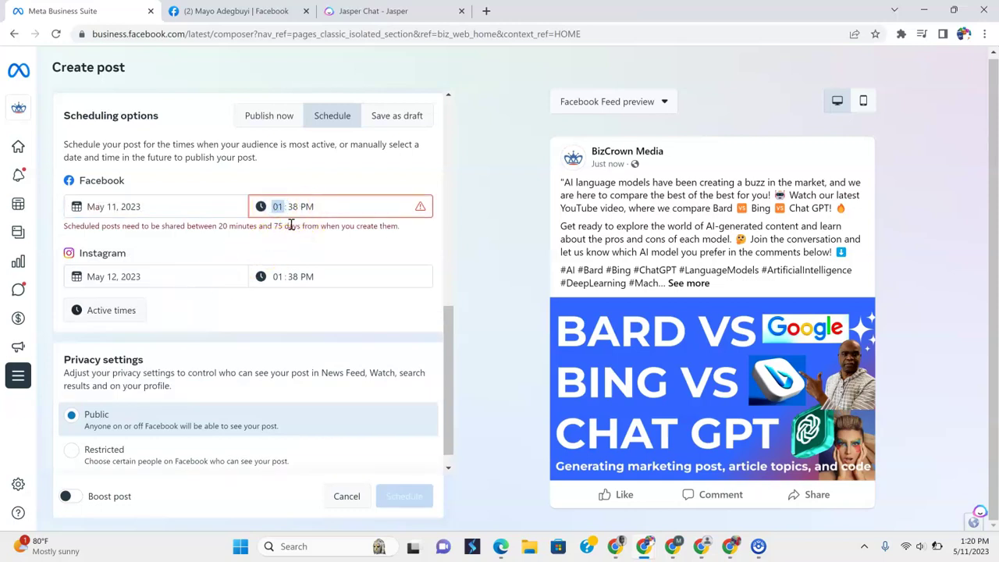
{"action": "key", "text": "Up"}
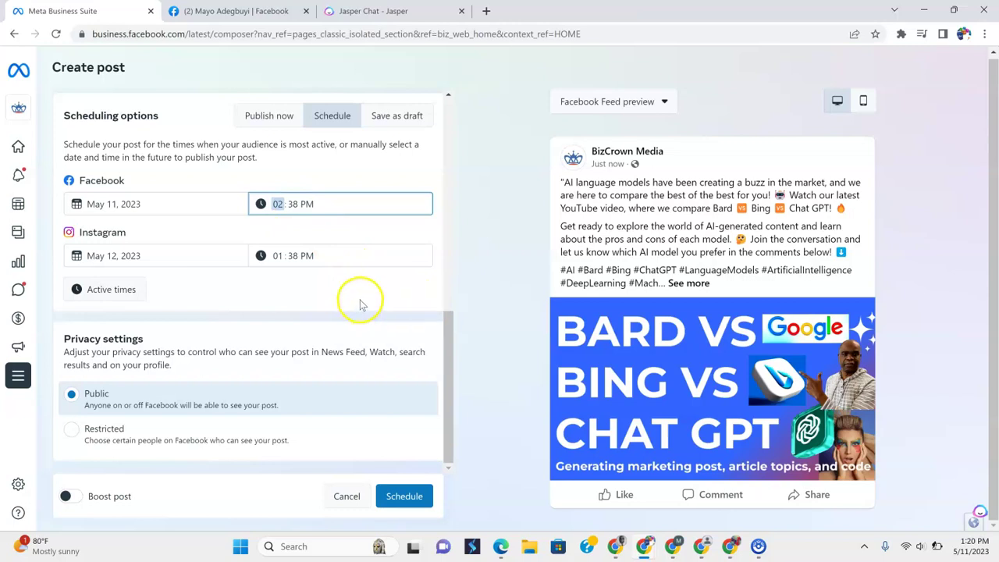
{"action": "scroll", "coordinate": [361, 304], "scroll_direction": "up", "scroll_amount": 2}
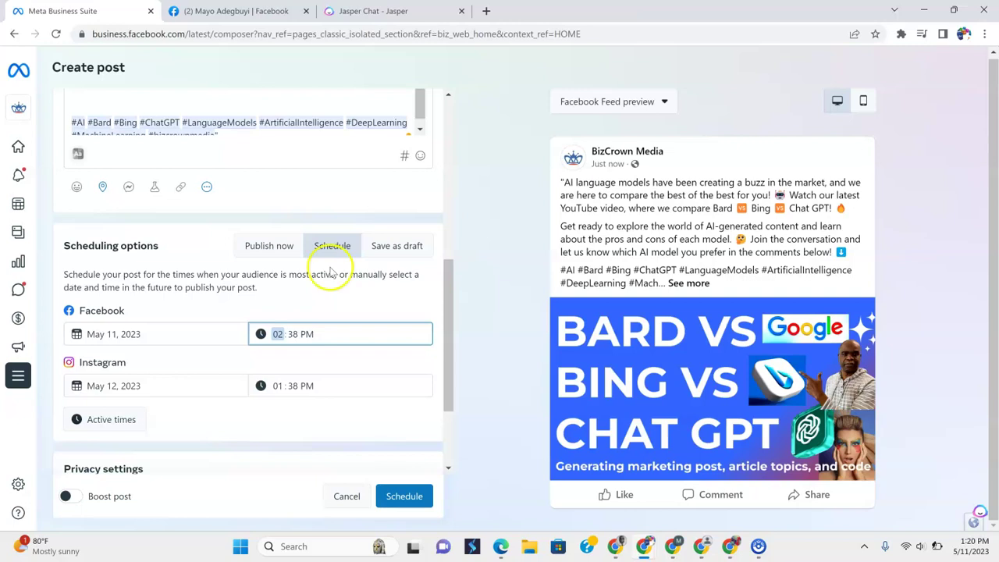
{"action": "left_click", "coordinate": [355, 498]}
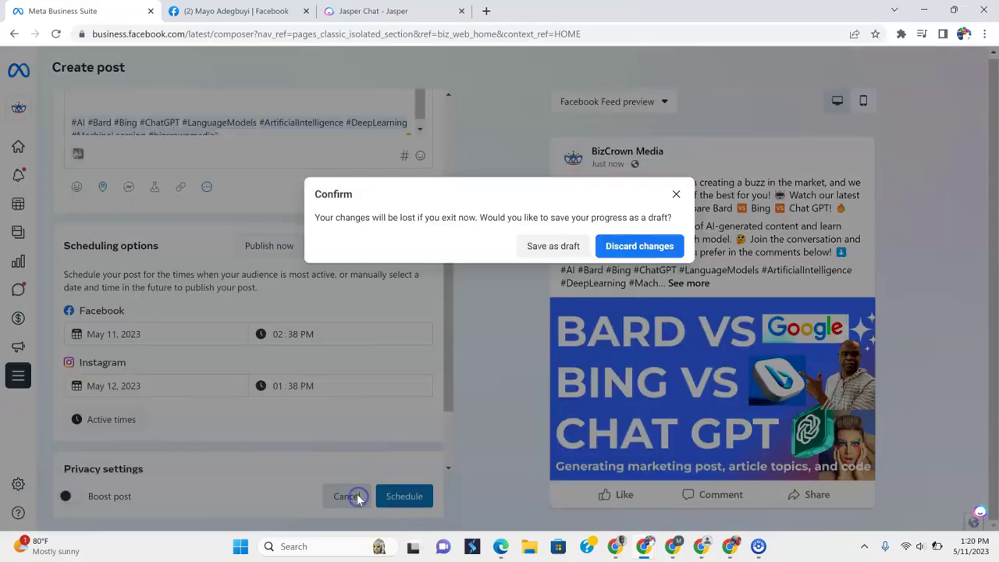
{"action": "left_click", "coordinate": [675, 206]}
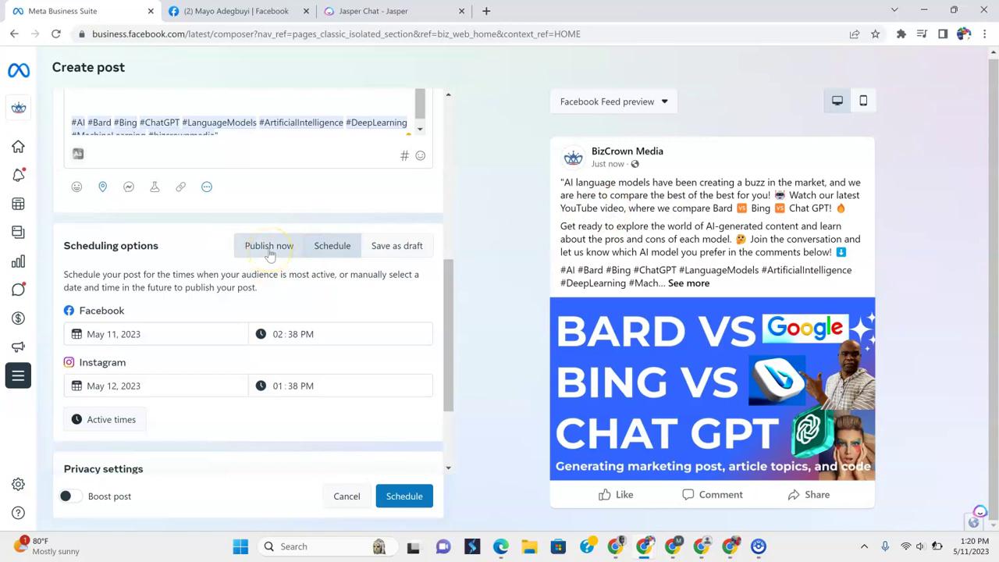
Review the scheduling, caption and media sections and check the Facebook and Instagram accounts chosen as posting destinations
{"action": "scroll", "coordinate": [382, 296], "scroll_direction": "down", "scroll_amount": 2}
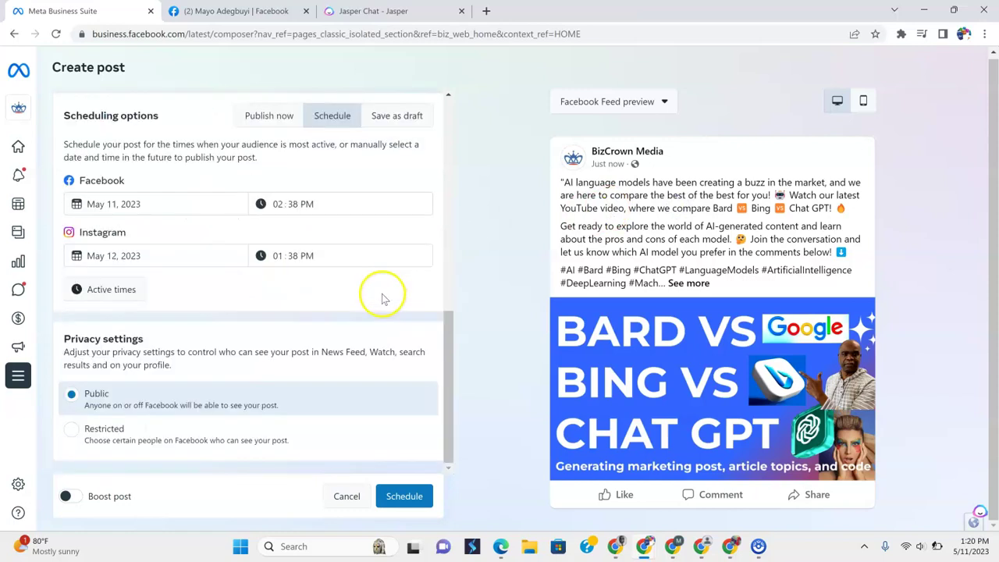
{"action": "scroll", "coordinate": [383, 296], "scroll_direction": "up", "scroll_amount": 5}
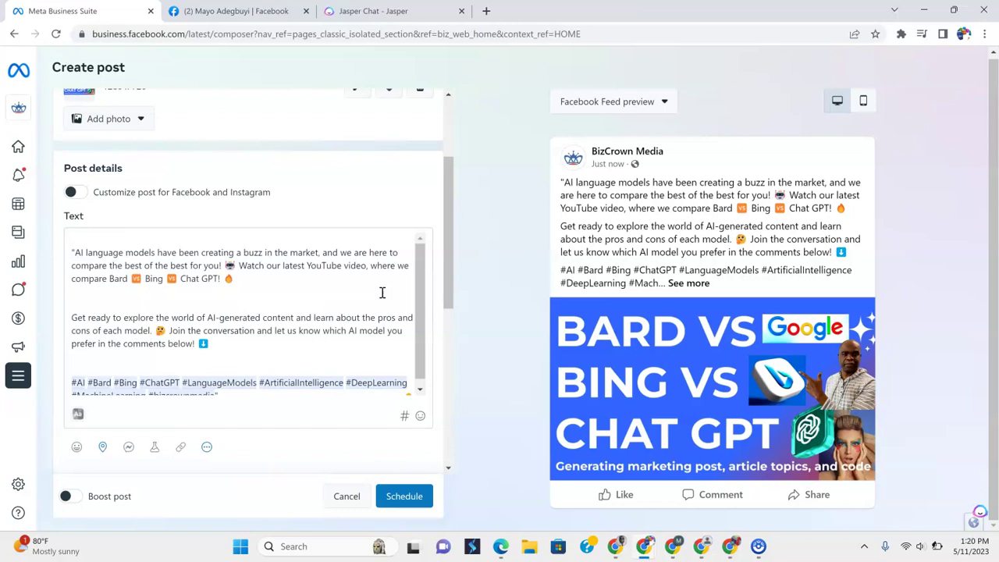
{"action": "scroll", "coordinate": [383, 295], "scroll_direction": "up", "scroll_amount": 2}
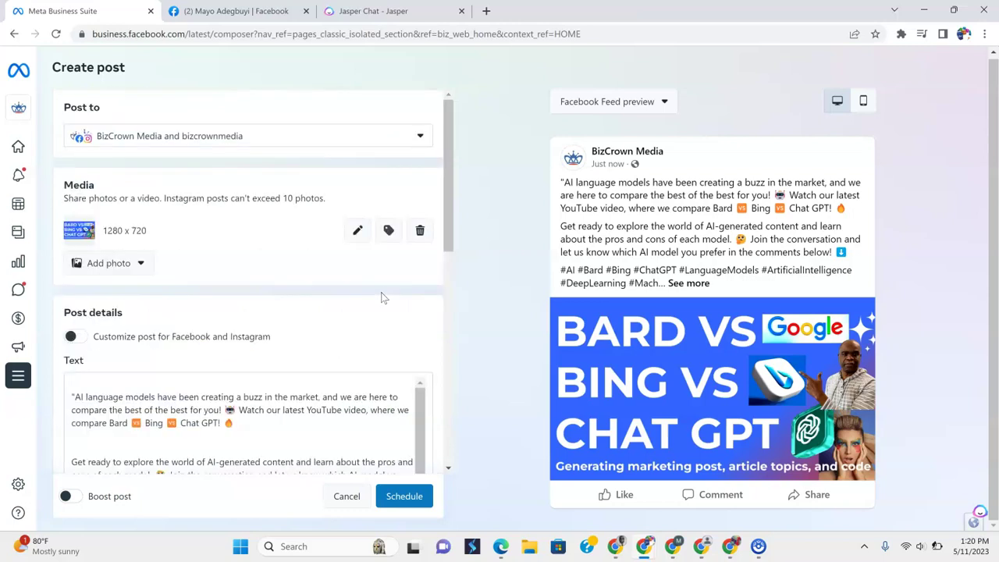
{"action": "left_click", "coordinate": [418, 137]}
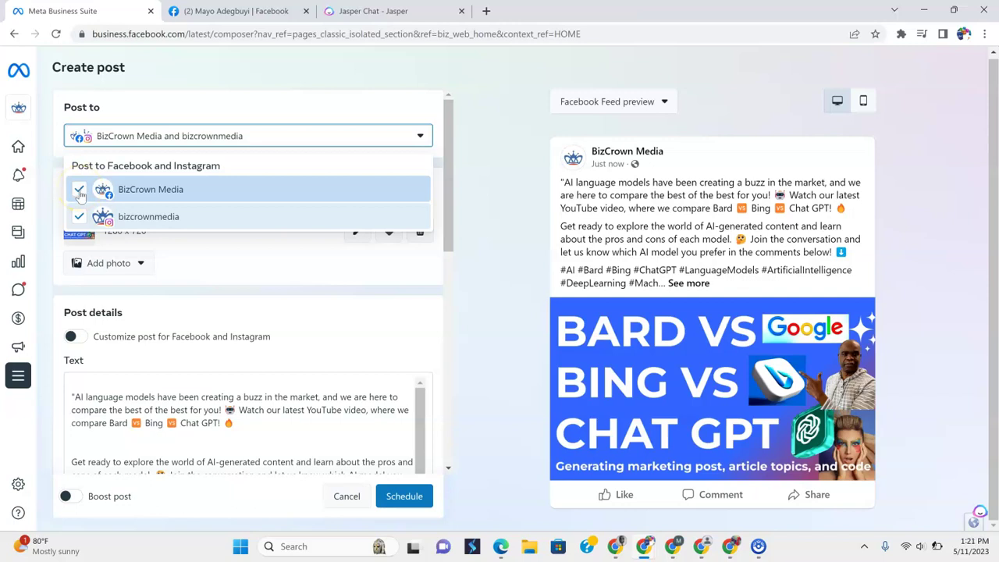
{"action": "left_click", "coordinate": [77, 219]}
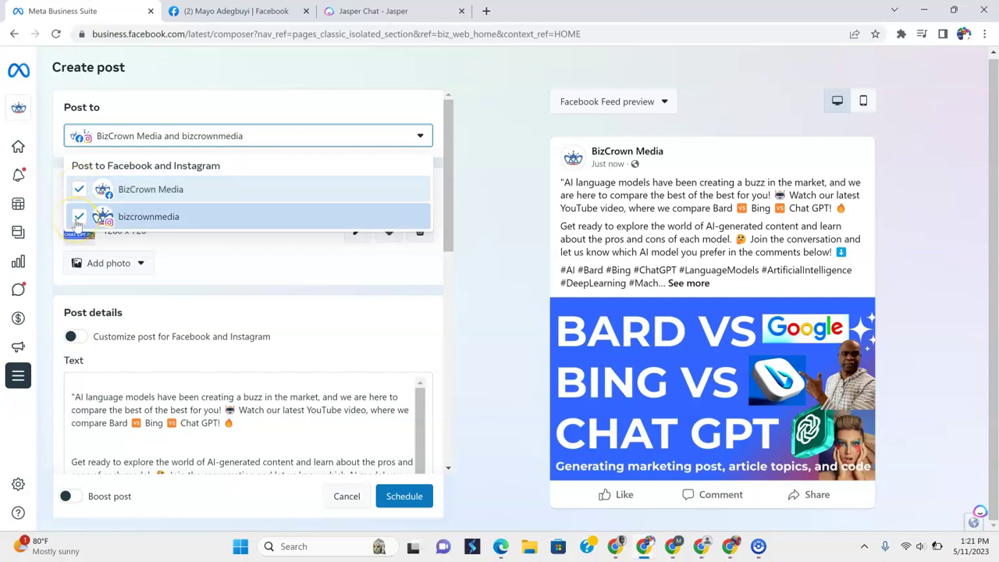
{"action": "left_click", "coordinate": [478, 212]}
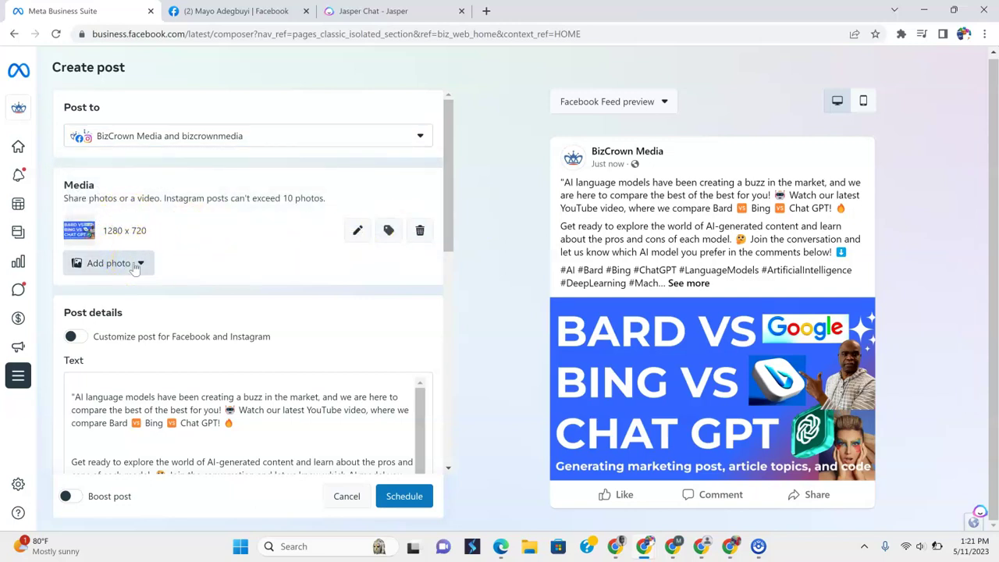
View the crop options and creative tools for the attached photo, leaving the image unedited
{"action": "left_click", "coordinate": [356, 230]}
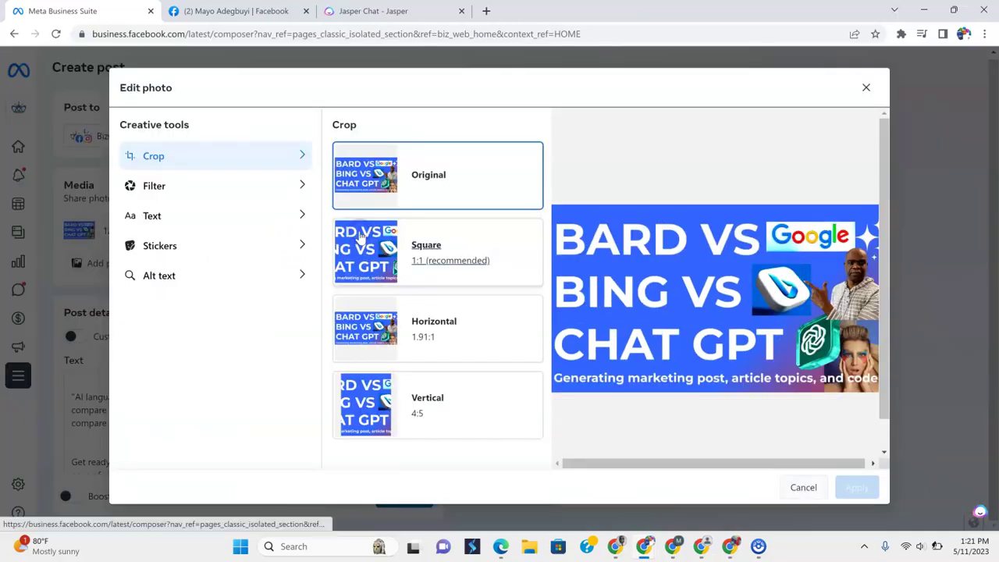
{"action": "left_click", "coordinate": [870, 93]}
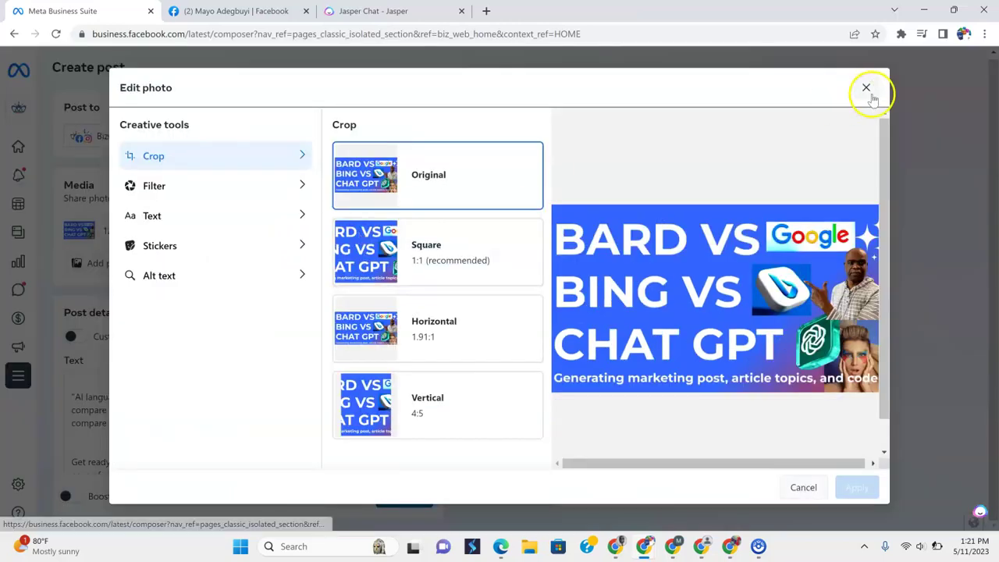
{"action": "left_click", "coordinate": [866, 92]}
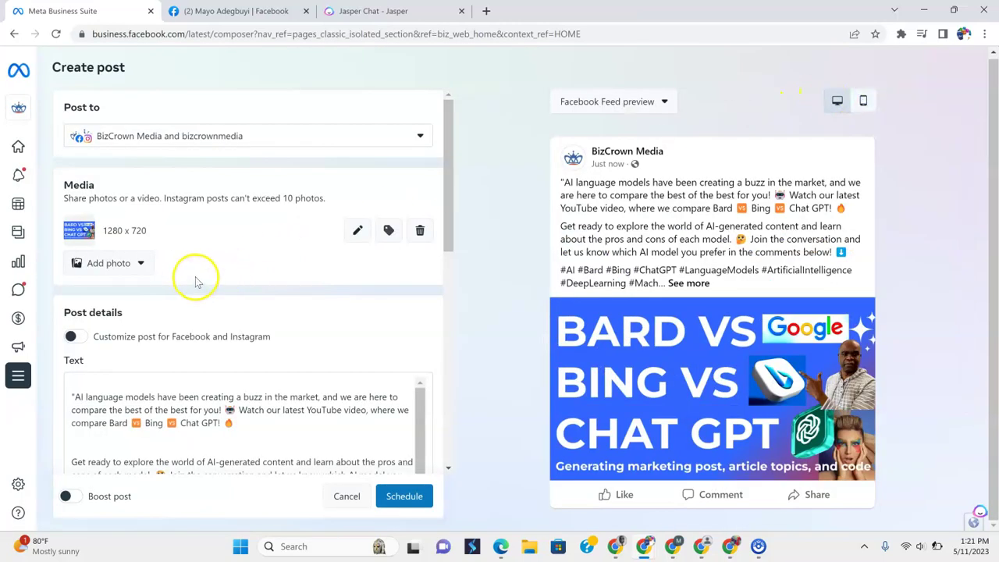
Examine the caption text, the scheduled dates and times, and the privacy settings of the post
{"action": "scroll", "coordinate": [196, 280], "scroll_direction": "down", "scroll_amount": 3}
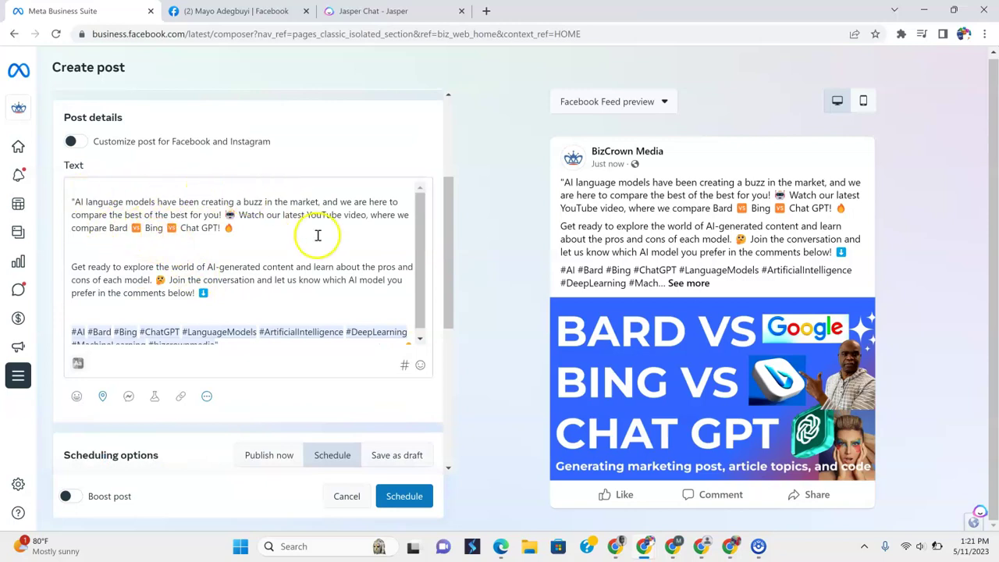
{"action": "scroll", "coordinate": [317, 234], "scroll_direction": "down", "scroll_amount": 1}
{"action": "scroll", "coordinate": [281, 336], "scroll_direction": "down", "scroll_amount": 2}
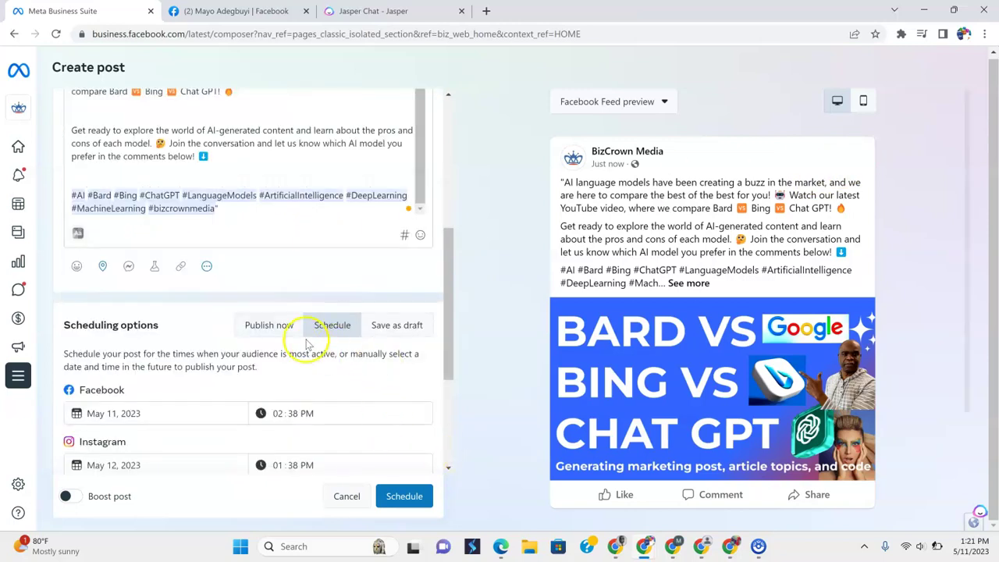
{"action": "scroll", "coordinate": [343, 390], "scroll_direction": "down", "scroll_amount": 3}
{"action": "scroll", "coordinate": [371, 332], "scroll_direction": "up", "scroll_amount": 6}
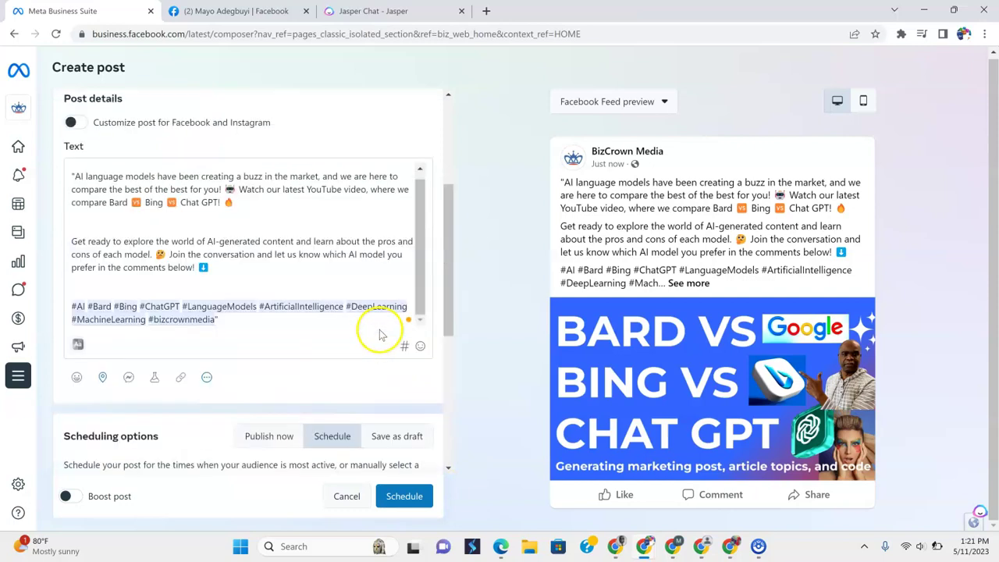
{"action": "scroll", "coordinate": [379, 331], "scroll_direction": "down", "scroll_amount": 6}
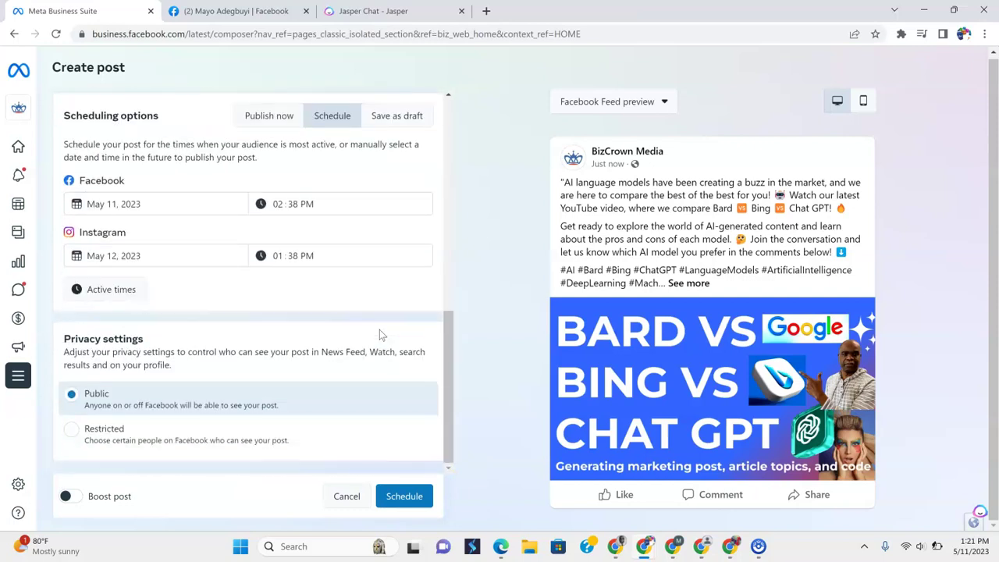
Search the hashtags for "aicontent", add #aicontent to the caption and remove the quotation mark after #bizcrownmedia
{"action": "scroll", "coordinate": [330, 252], "scroll_direction": "up", "scroll_amount": 4}
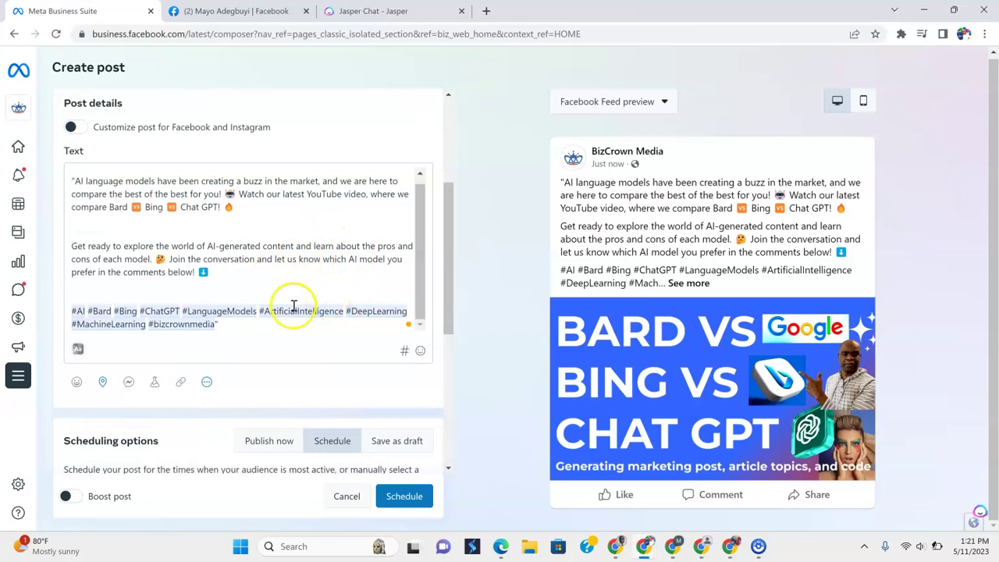
{"action": "left_click", "coordinate": [403, 350]}
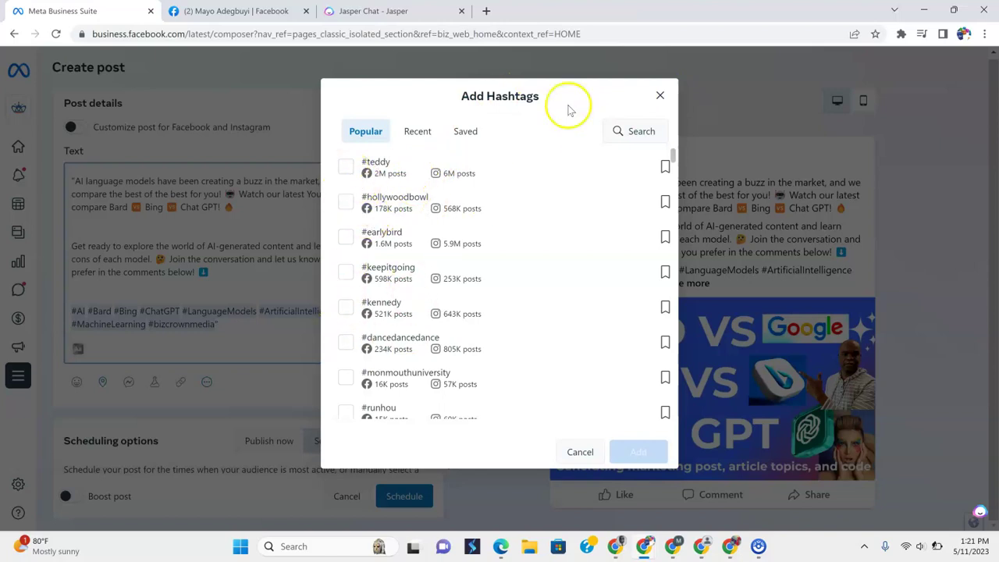
{"action": "left_click", "coordinate": [633, 130]}
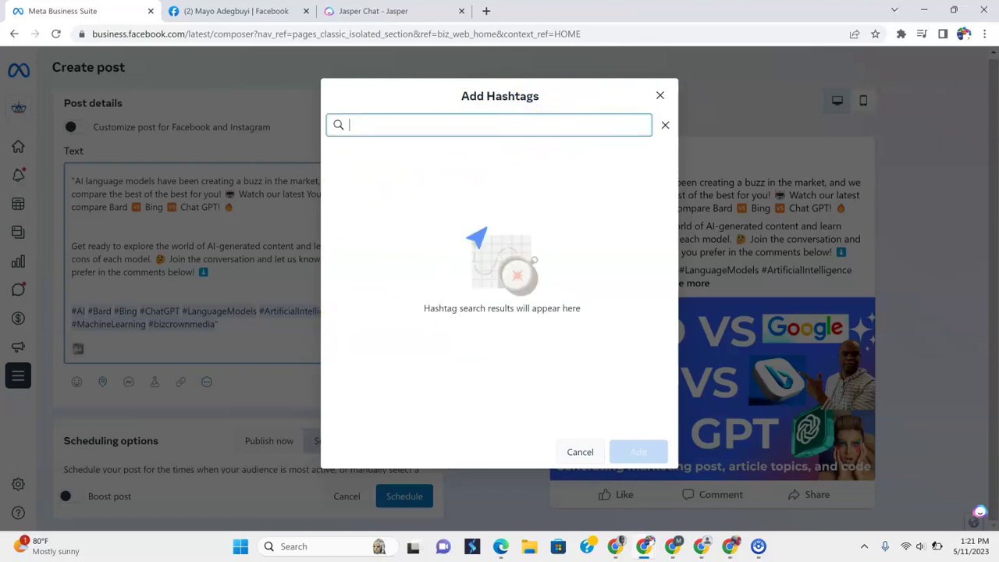
{"action": "type", "text": "ai"}
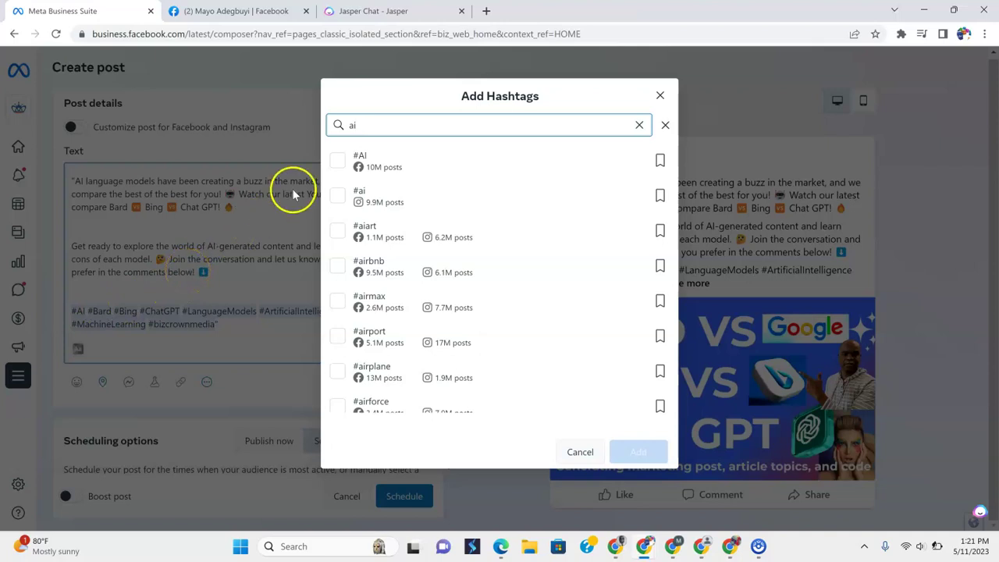
{"action": "type", "text": "content"}
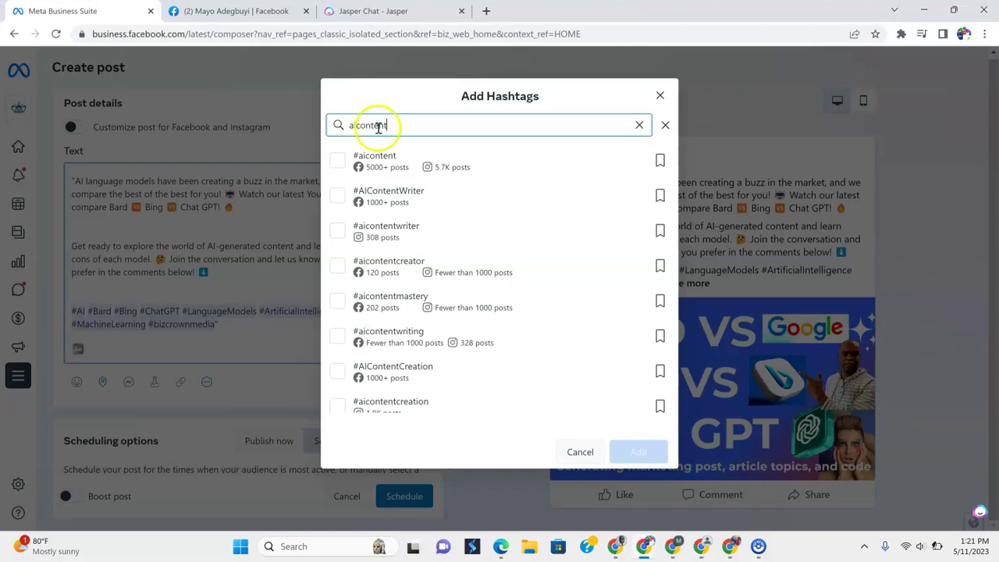
{"action": "left_click", "coordinate": [339, 169]}
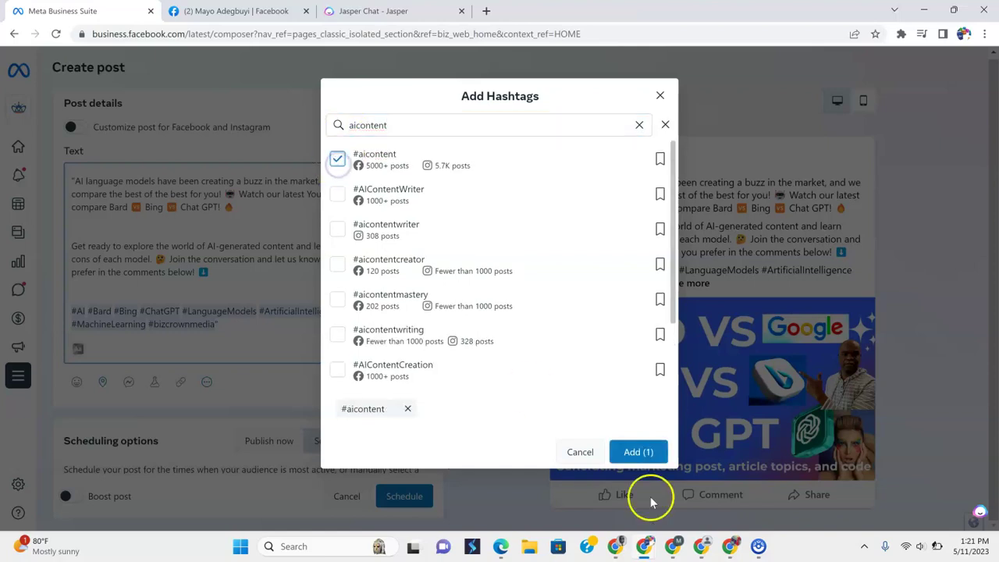
{"action": "left_click", "coordinate": [633, 455]}
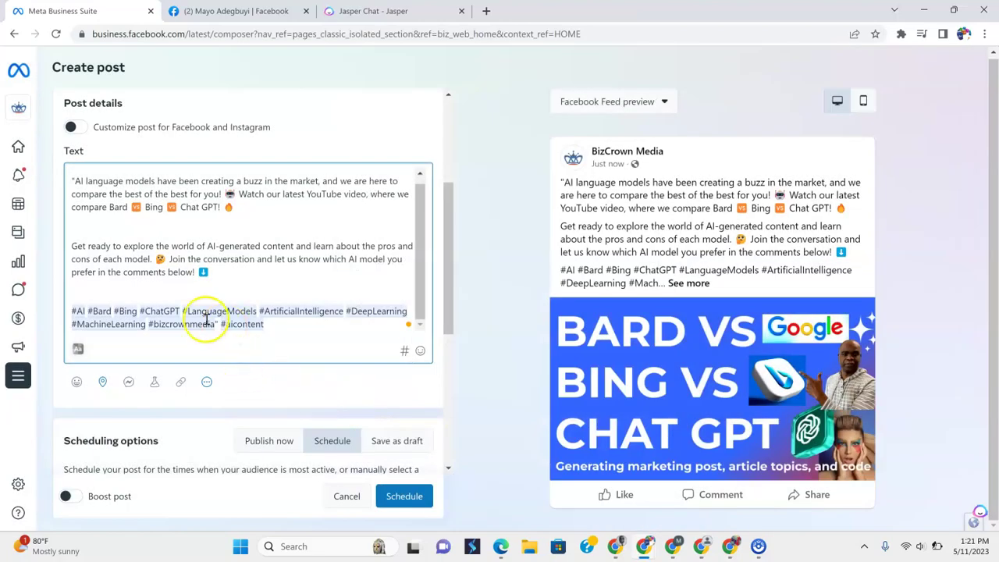
{"action": "left_click", "coordinate": [219, 326]}
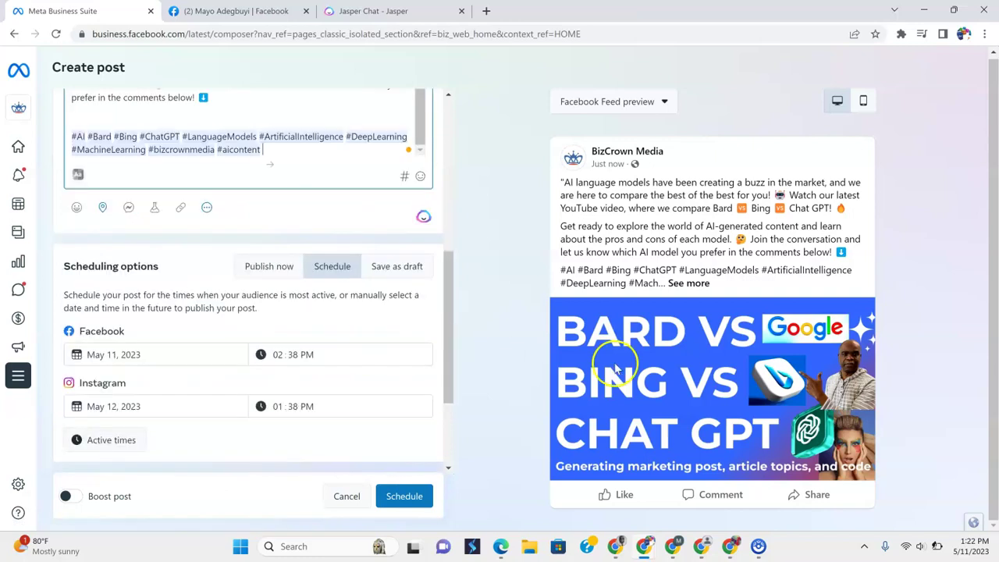
Schedule the post to Facebook and Instagram and decline the offer to boost it
{"action": "scroll", "coordinate": [380, 339], "scroll_direction": "down", "scroll_amount": 3}
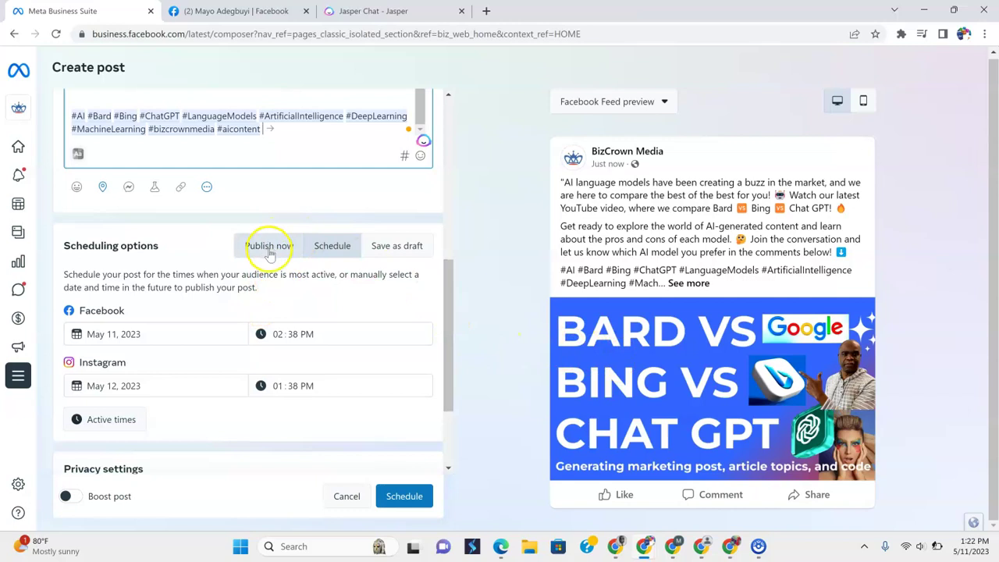
{"action": "left_click", "coordinate": [410, 498]}
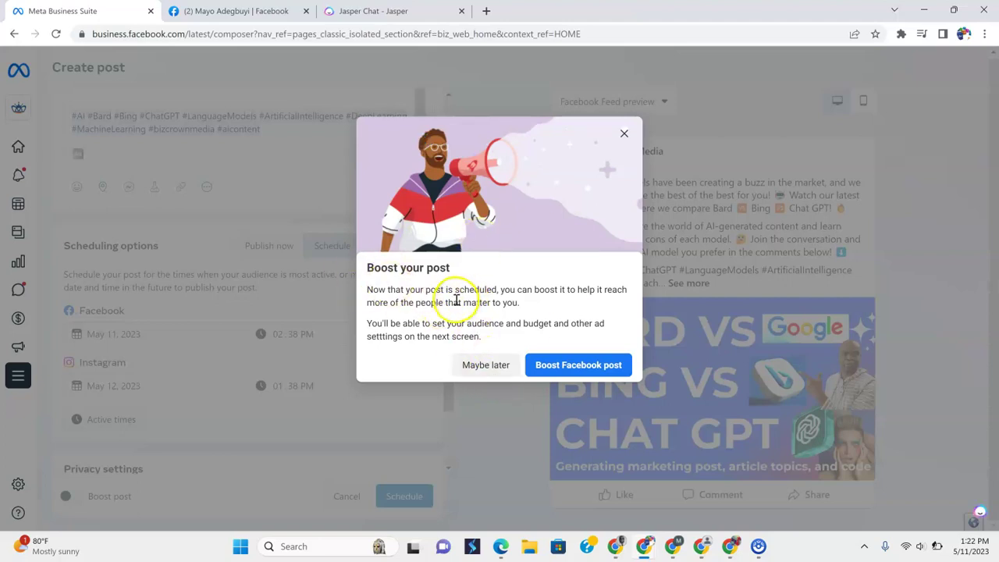
{"action": "left_click", "coordinate": [479, 366]}
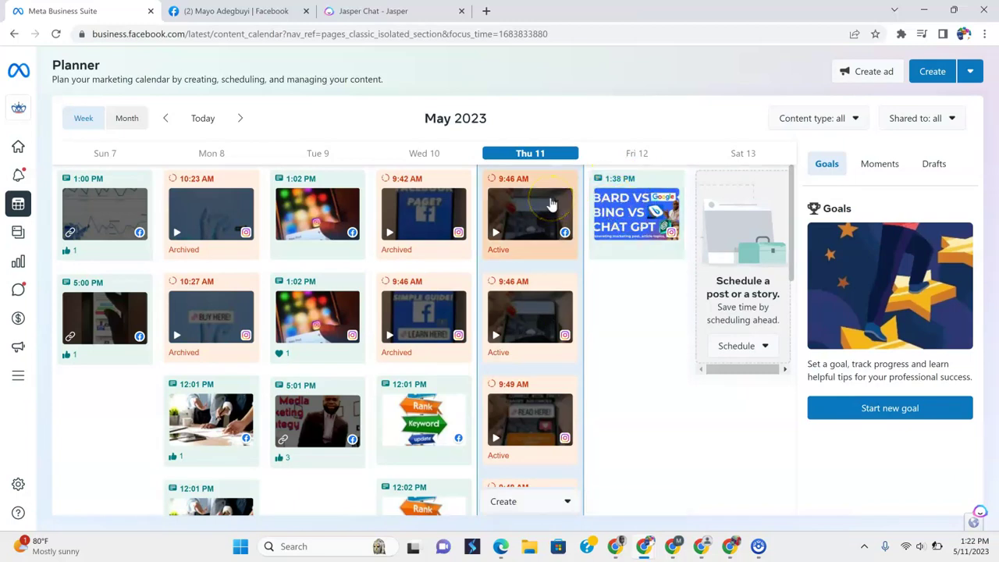
Look through the Planner's week view for the newly scheduled posts on Thursday, May 11 and Friday, May 12
{"action": "mouse_move", "coordinate": [551, 203]}
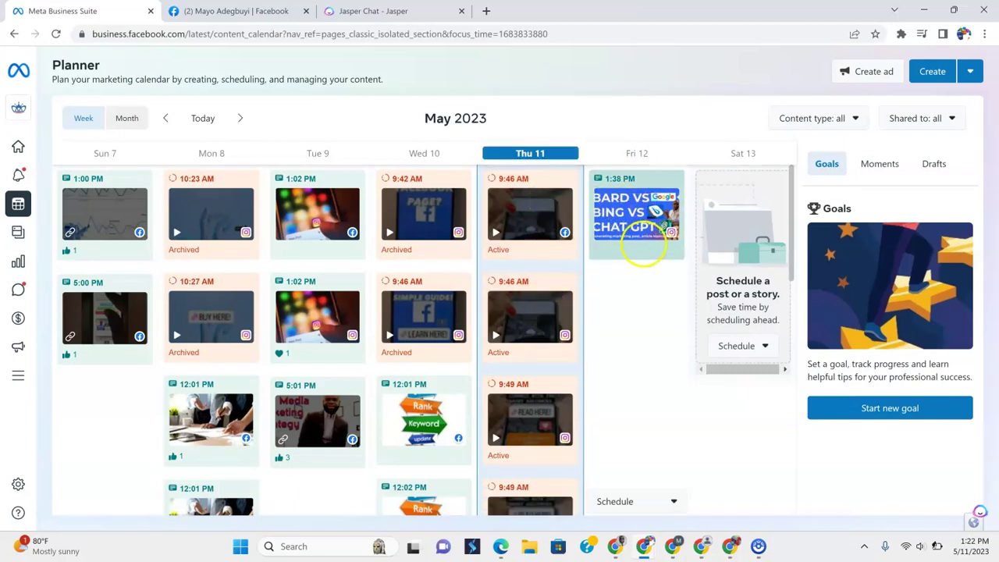
{"action": "scroll", "coordinate": [648, 257], "scroll_direction": "down", "scroll_amount": 3}
{"action": "scroll", "coordinate": [665, 328], "scroll_direction": "down", "scroll_amount": 5}
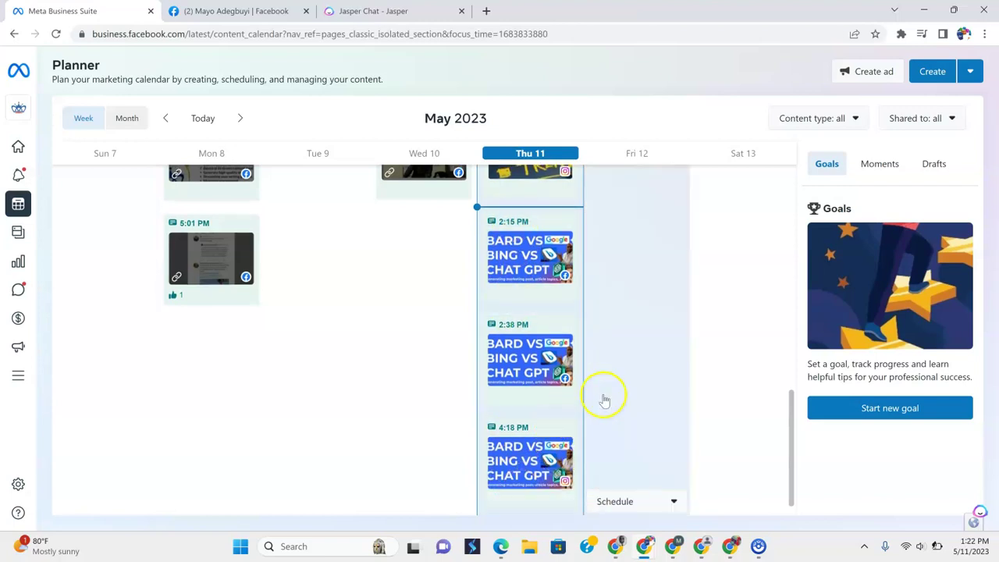
{"action": "scroll", "coordinate": [613, 378], "scroll_direction": "up", "scroll_amount": 5}
{"action": "scroll", "coordinate": [620, 369], "scroll_direction": "up", "scroll_amount": 1}
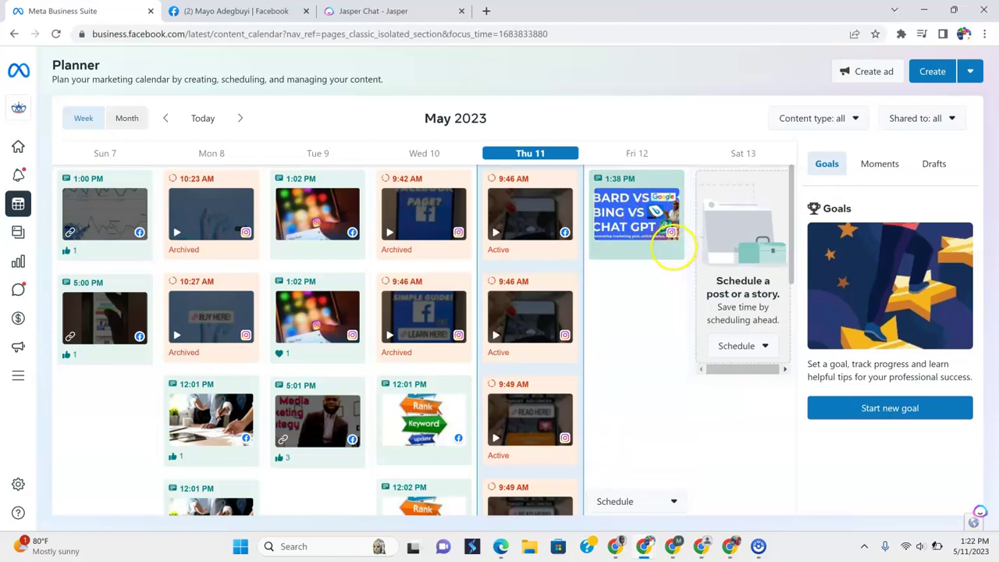
{"action": "scroll", "coordinate": [642, 255], "scroll_direction": "down", "scroll_amount": 3}
{"action": "scroll", "coordinate": [642, 255], "scroll_direction": "down", "scroll_amount": 5}
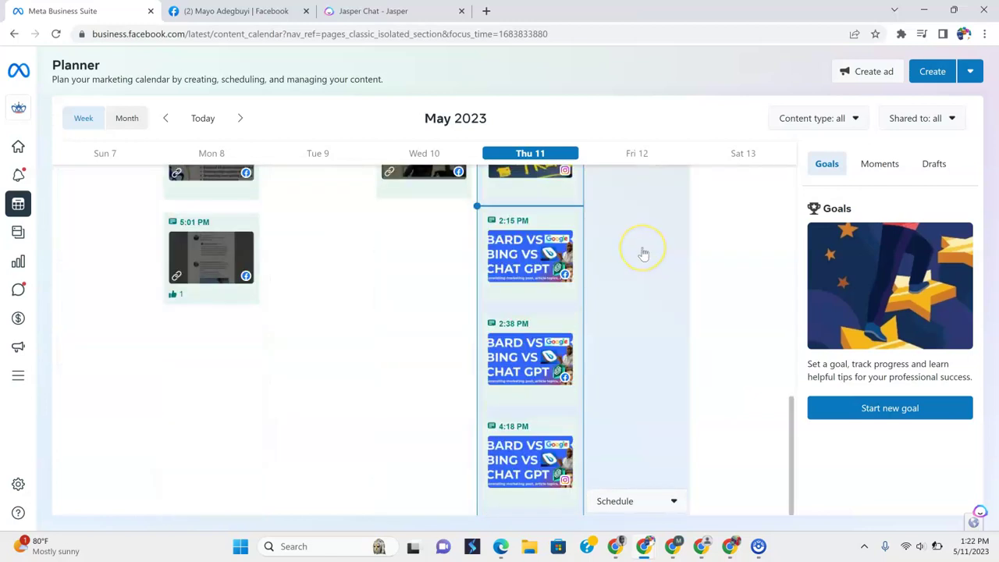
{"action": "scroll", "coordinate": [547, 452], "scroll_direction": "down", "scroll_amount": 1}
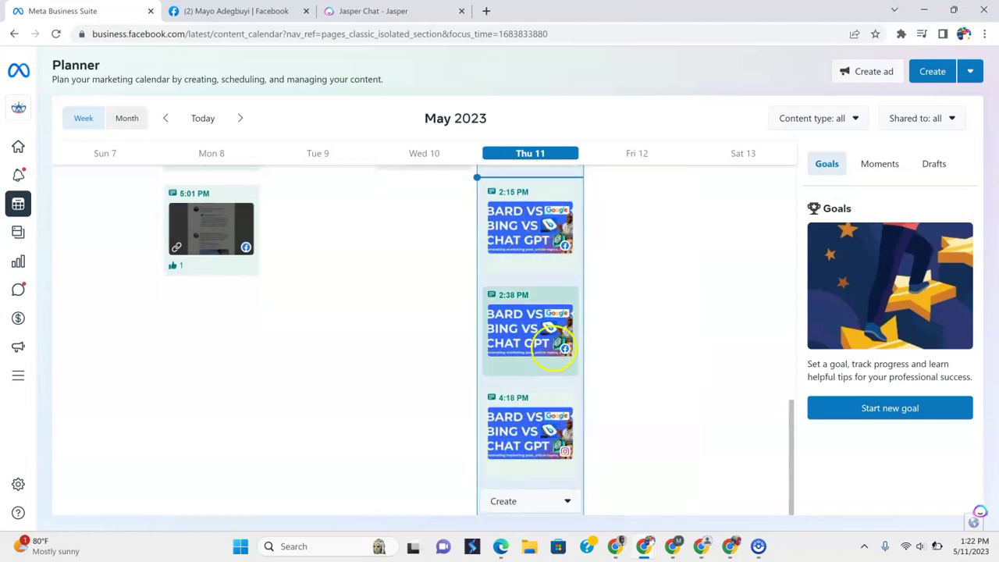
Delete the Facebook post scheduled for May 11, 2023 at 2:38 PM from the Planner
{"action": "mouse_move", "coordinate": [536, 334]}
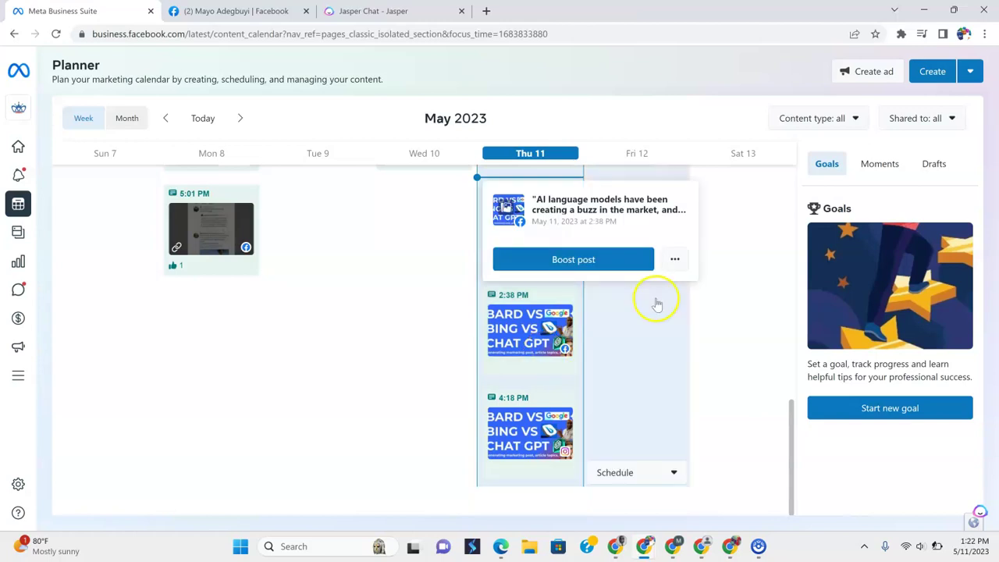
{"action": "left_click", "coordinate": [676, 260]}
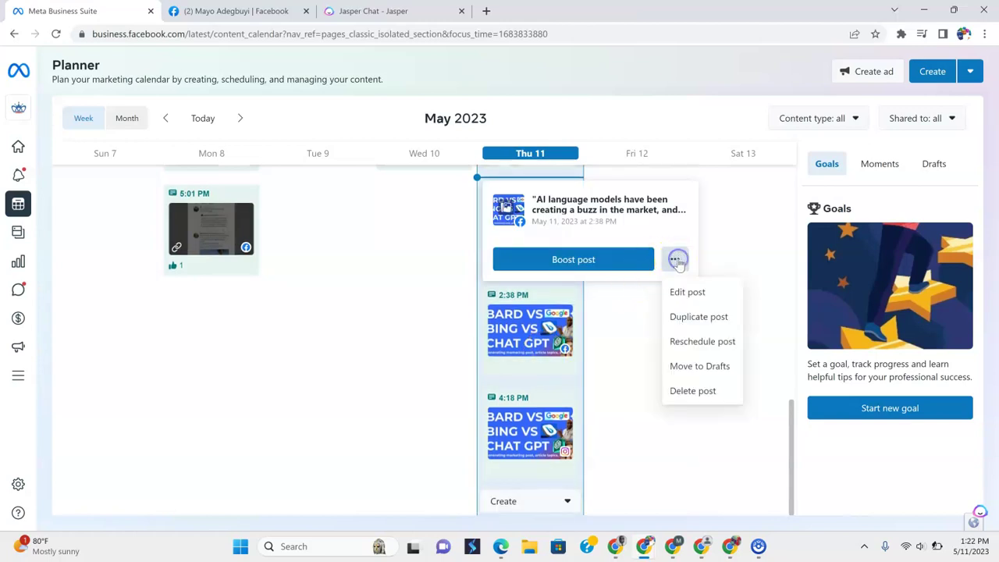
{"action": "left_click", "coordinate": [680, 391]}
{"action": "left_click", "coordinate": [671, 254]}
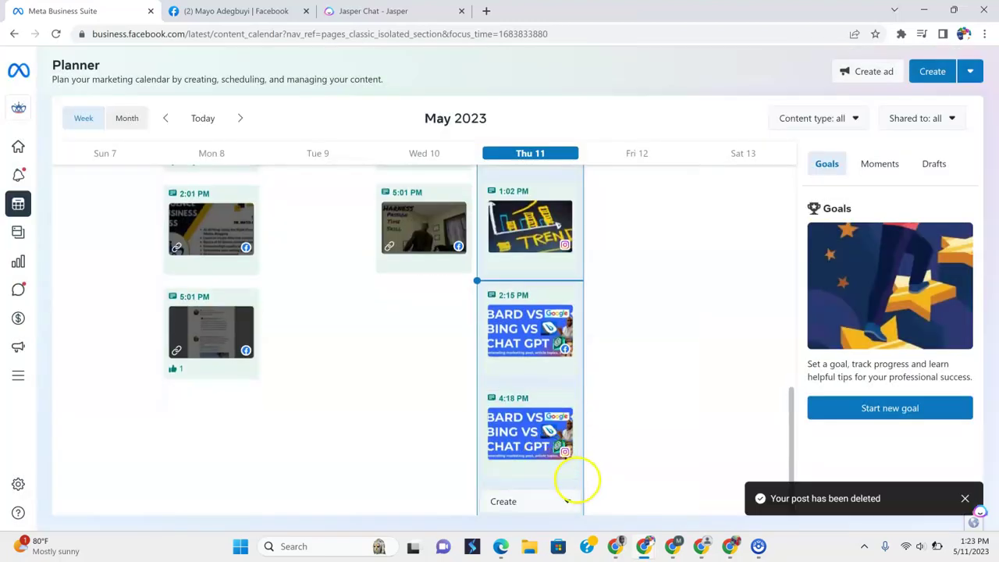
Delete the Bard vs Bing vs Chat GPT Facebook post scheduled for Thursday, May 11 at 2:15 PM from the Planner
{"action": "left_click", "coordinate": [544, 359]}
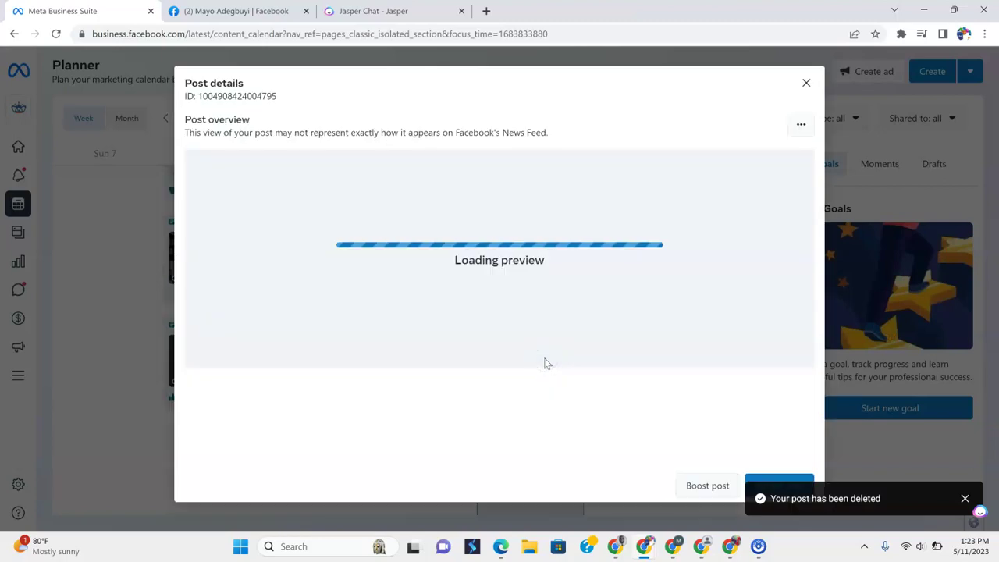
{"action": "left_click", "coordinate": [790, 124]}
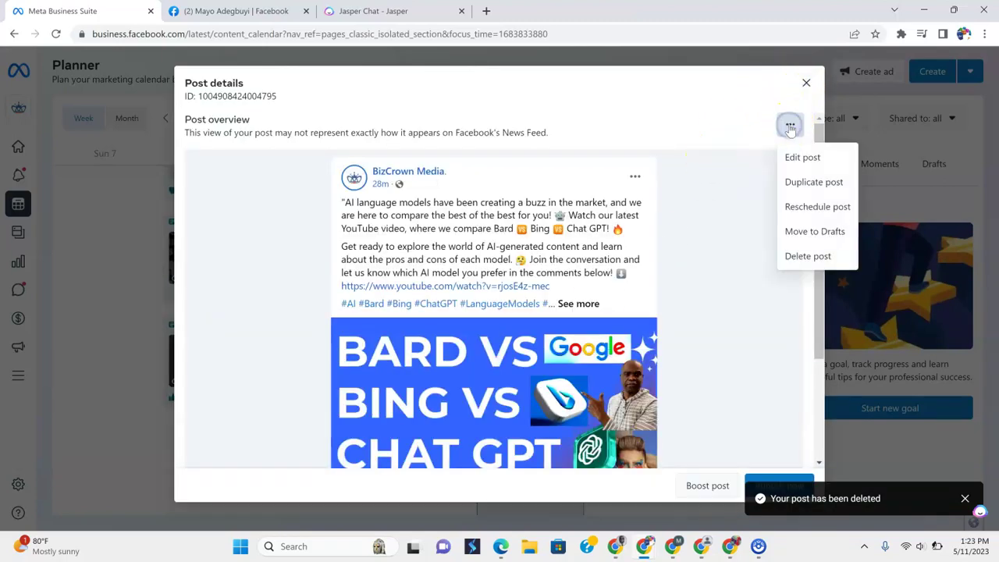
{"action": "left_click", "coordinate": [807, 256]}
{"action": "left_click", "coordinate": [661, 253]}
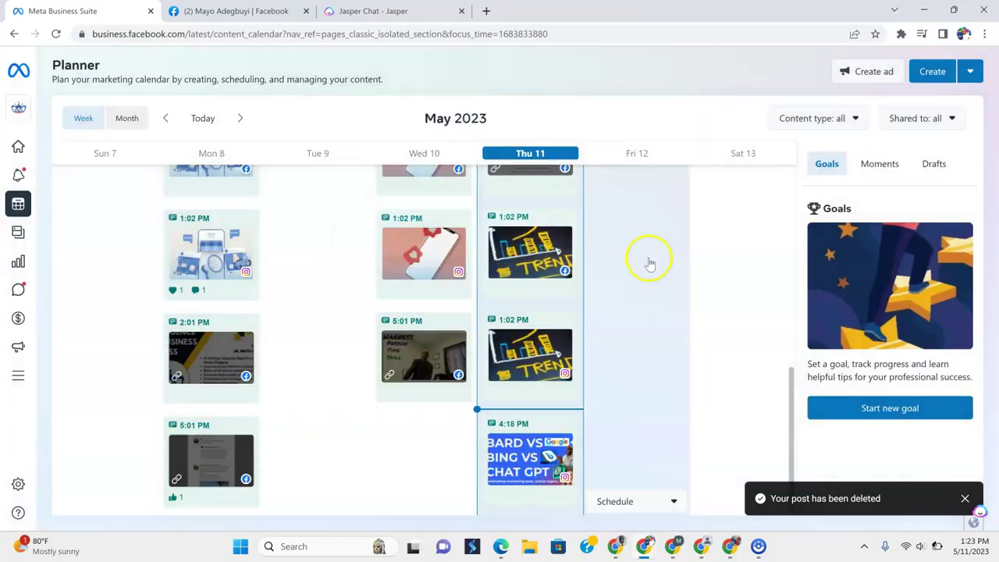
{"action": "scroll", "coordinate": [500, 437], "scroll_direction": "down", "scroll_amount": 2}
{"action": "left_click_drag", "start_coordinate": [519, 398], "coordinate": [598, 339]}
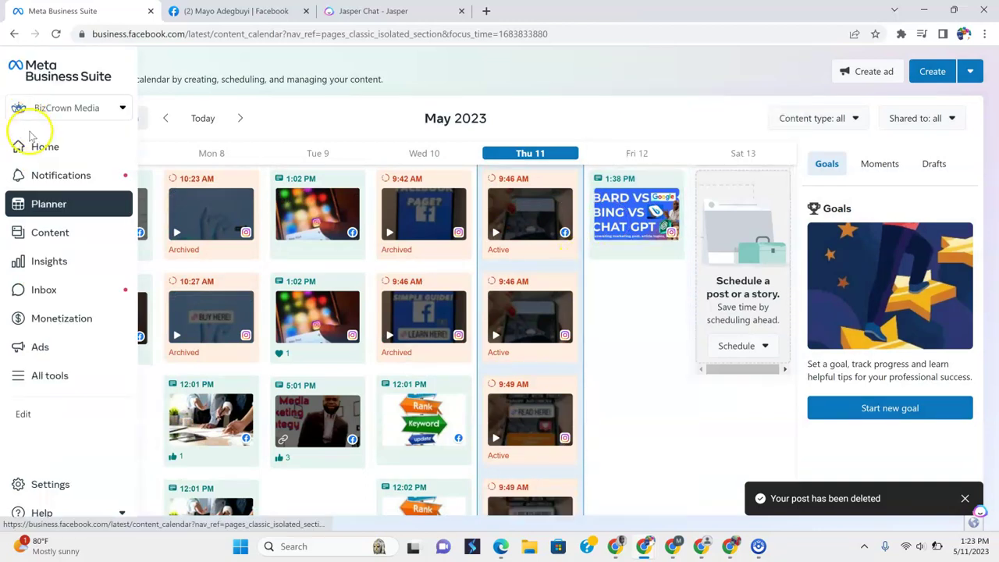
Open the BizCrown Media Home page and look through its contents
{"action": "left_click", "coordinate": [45, 154]}
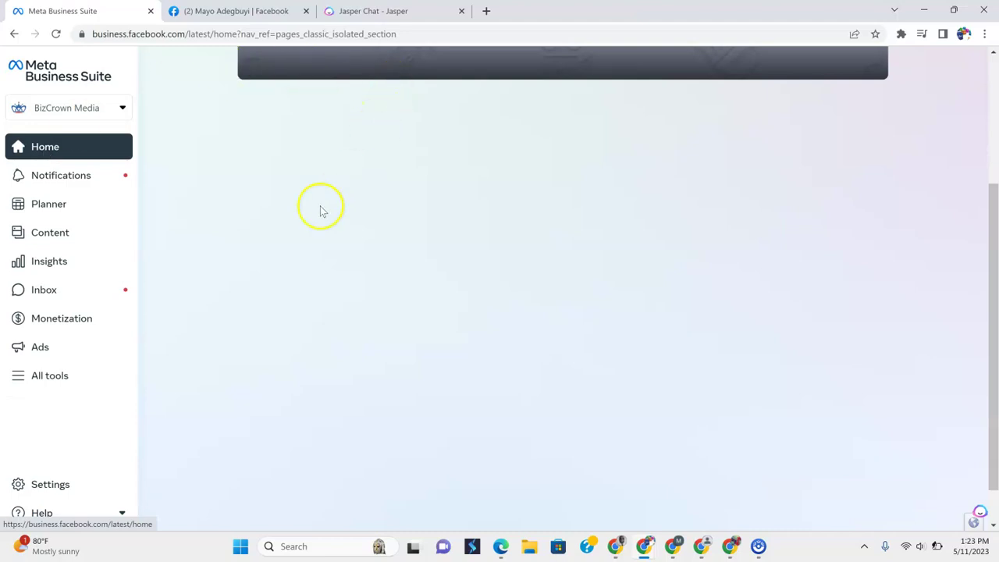
{"action": "scroll", "coordinate": [273, 269], "scroll_direction": "up", "scroll_amount": 3}
{"action": "scroll", "coordinate": [348, 364], "scroll_direction": "down", "scroll_amount": 5}
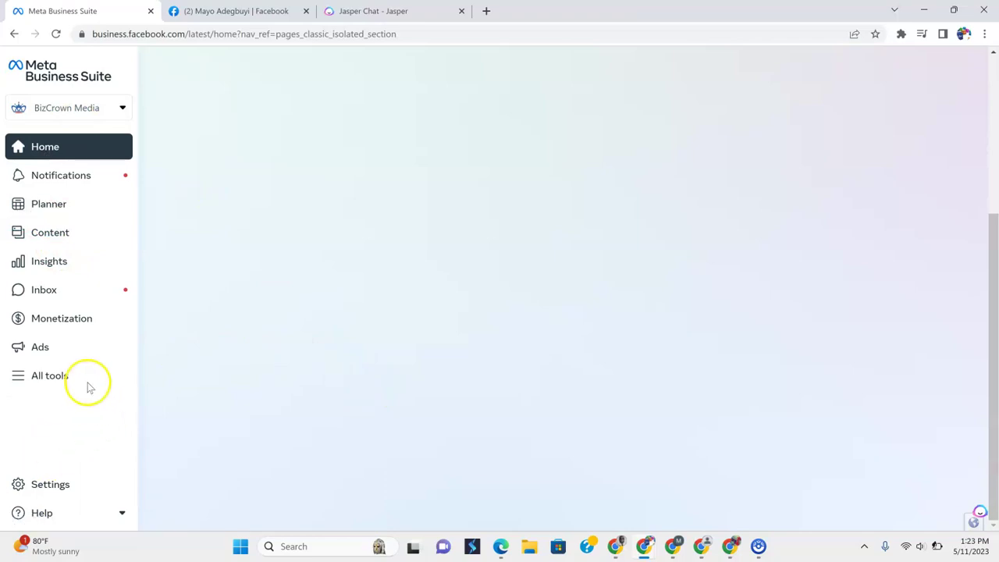
{"action": "scroll", "coordinate": [493, 239], "scroll_direction": "up", "scroll_amount": 5}
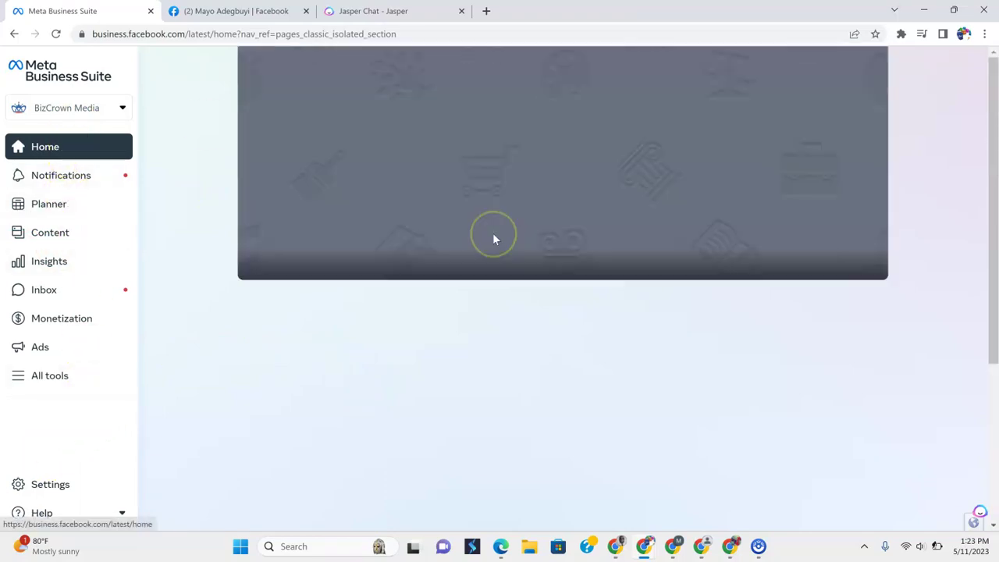